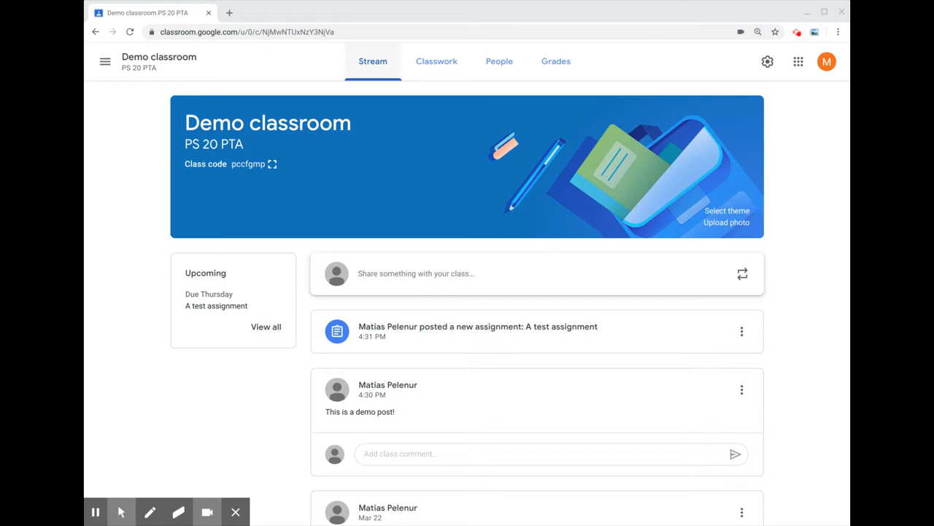
Step: Open the Google Calendar linked to the Demo classroom from its classwork page
left_click(437, 61)
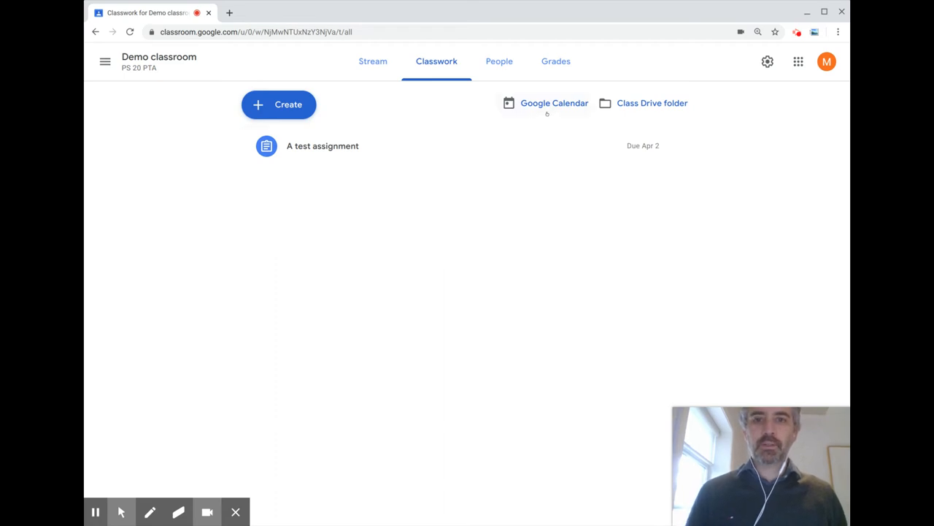
key("alt+f")
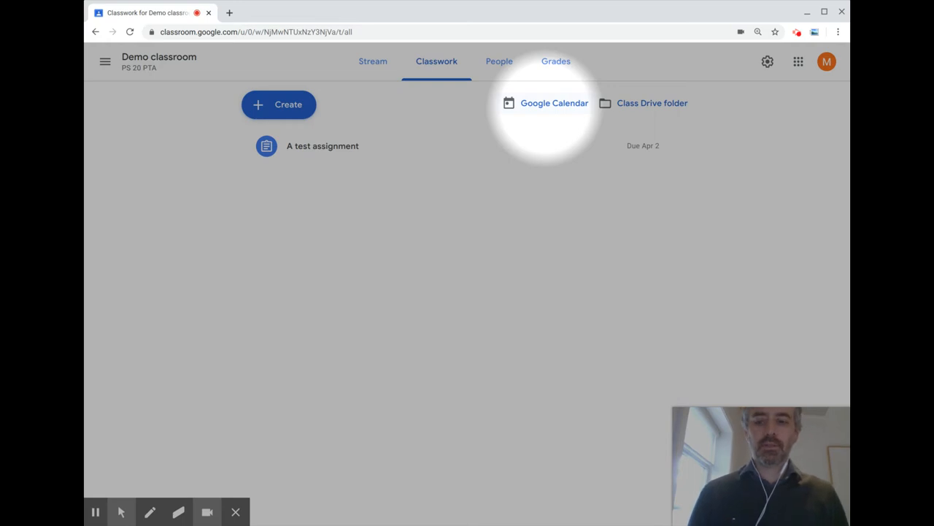
key("alt+f")
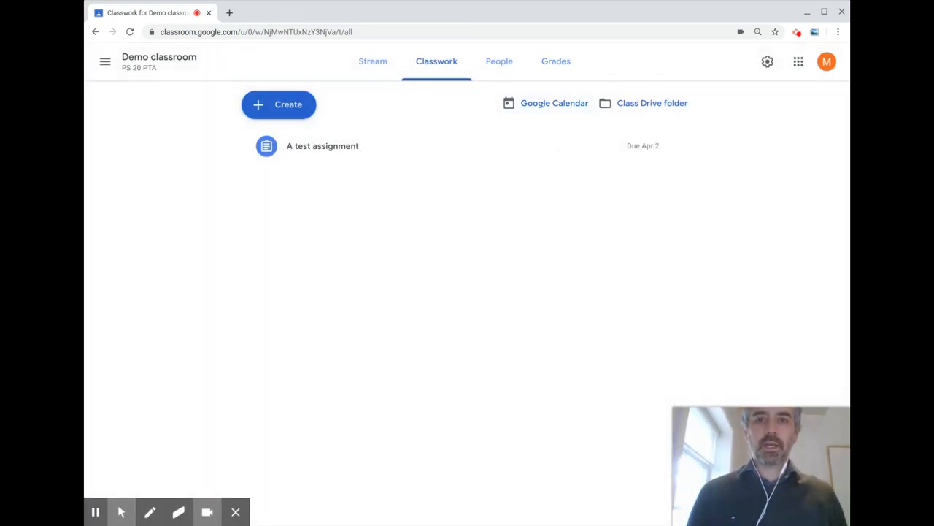
key("alt+f")
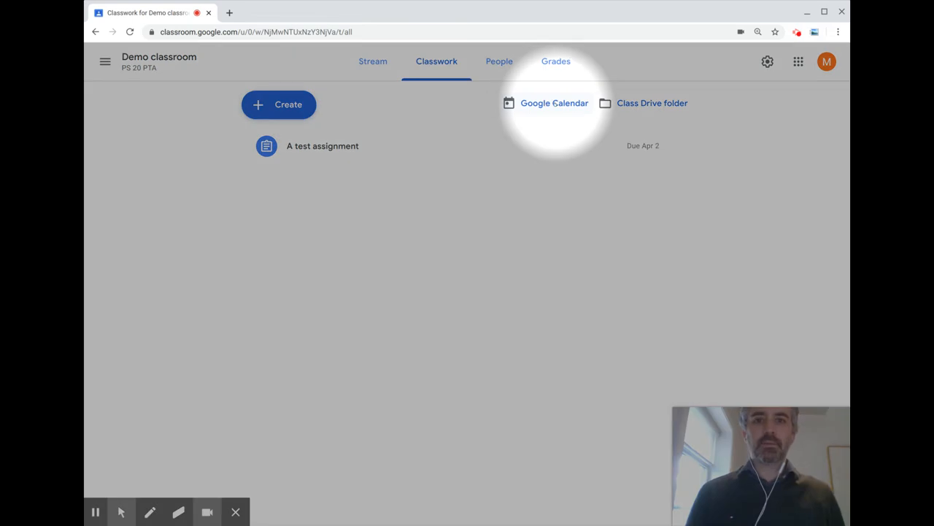
left_click(555, 104)
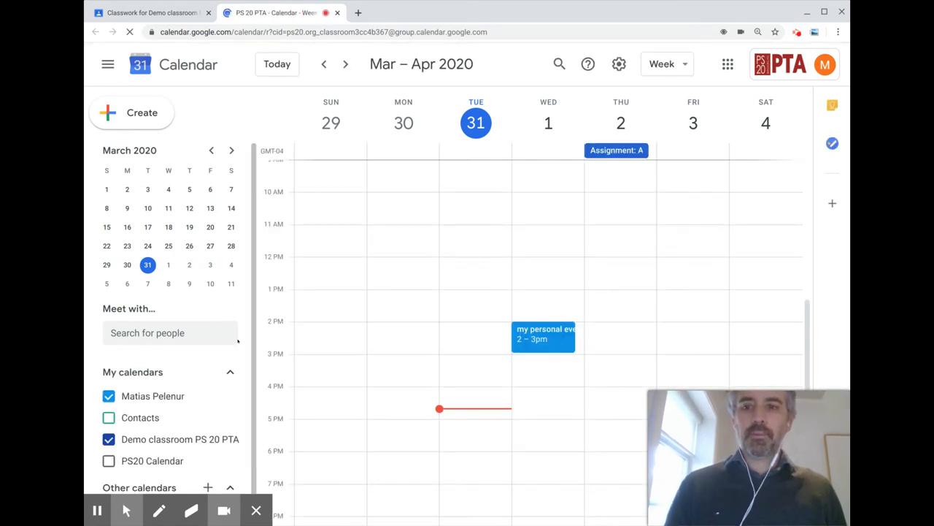
Step: Examine the entries under My calendars, focusing on the Demo classroom PS 20 PTA calendar
scroll(194, 434, "down", 1)
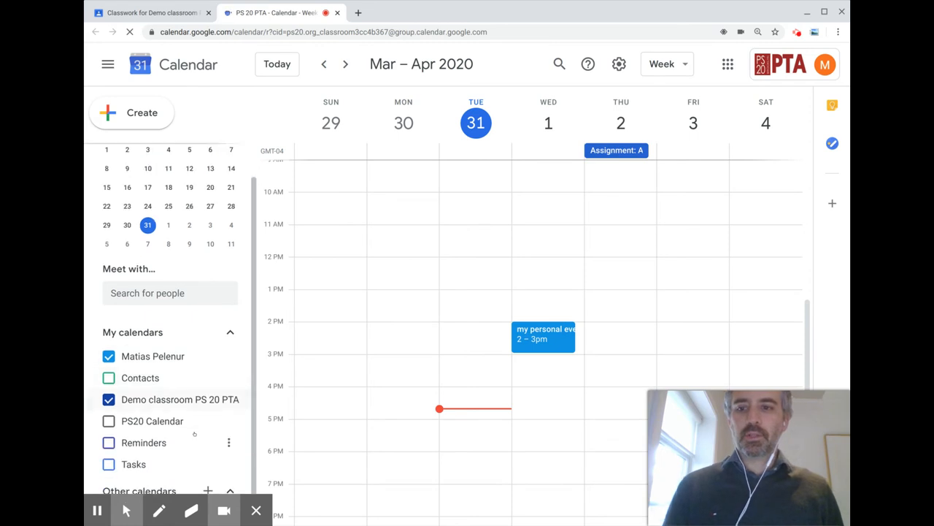
scroll(194, 434, "down", 1)
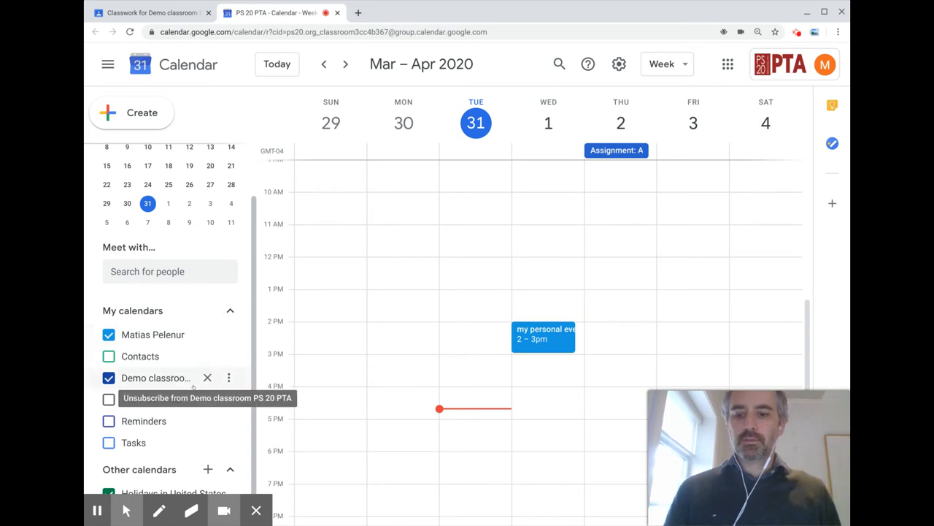
key("ctrl+f")
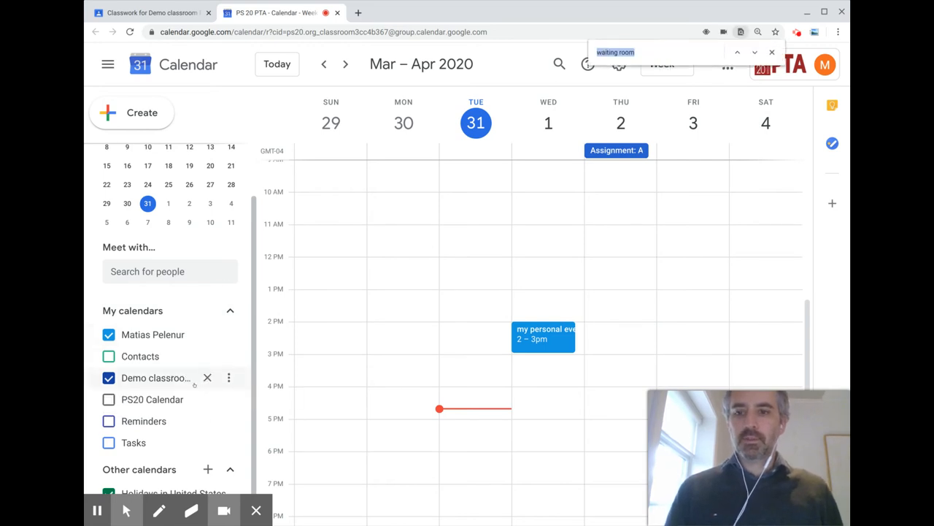
left_click(772, 51)
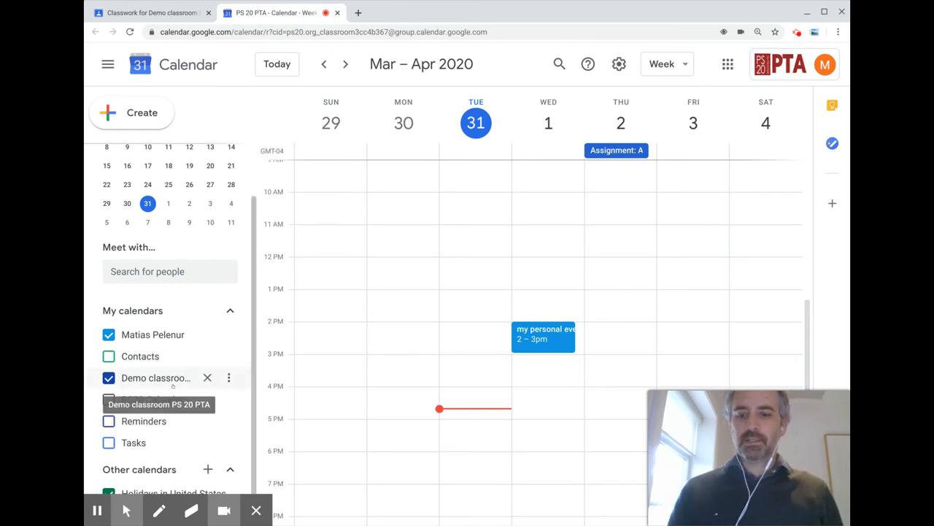
mouse_move(123, 508)
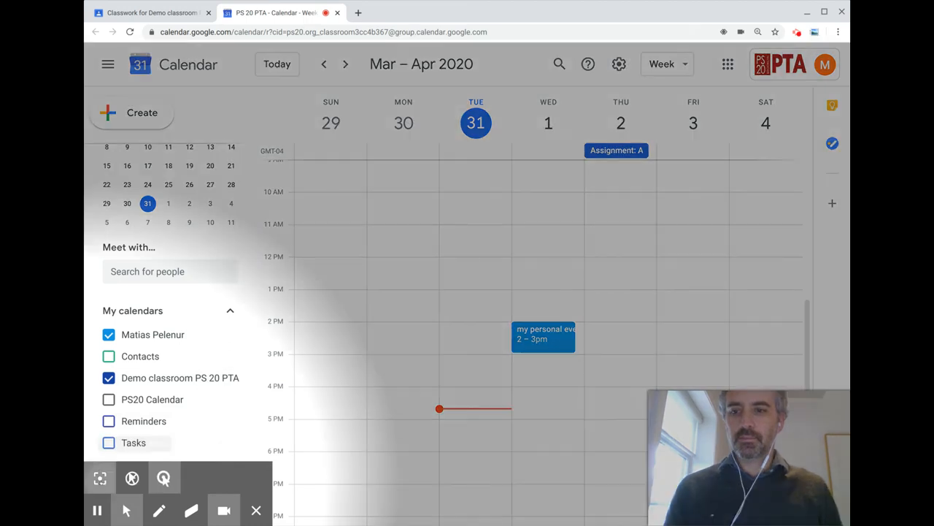
left_click(164, 477)
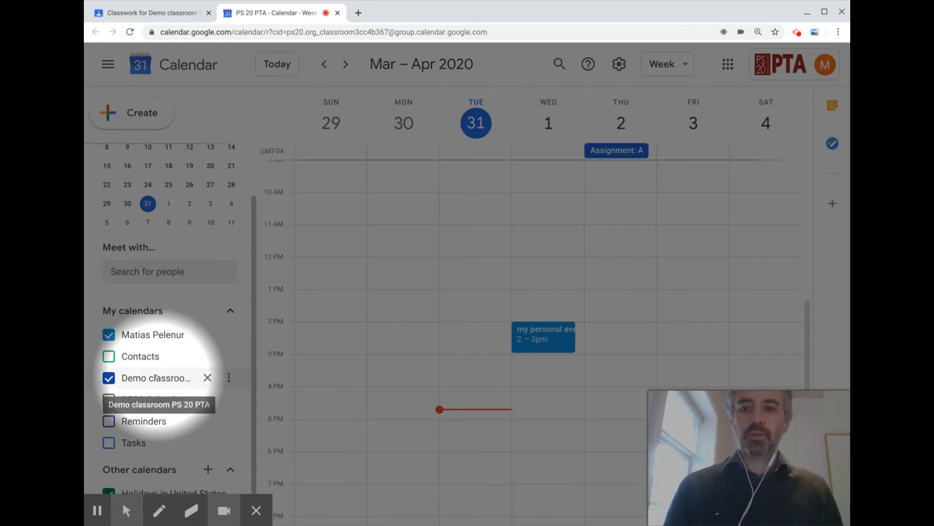
mouse_move(123, 509)
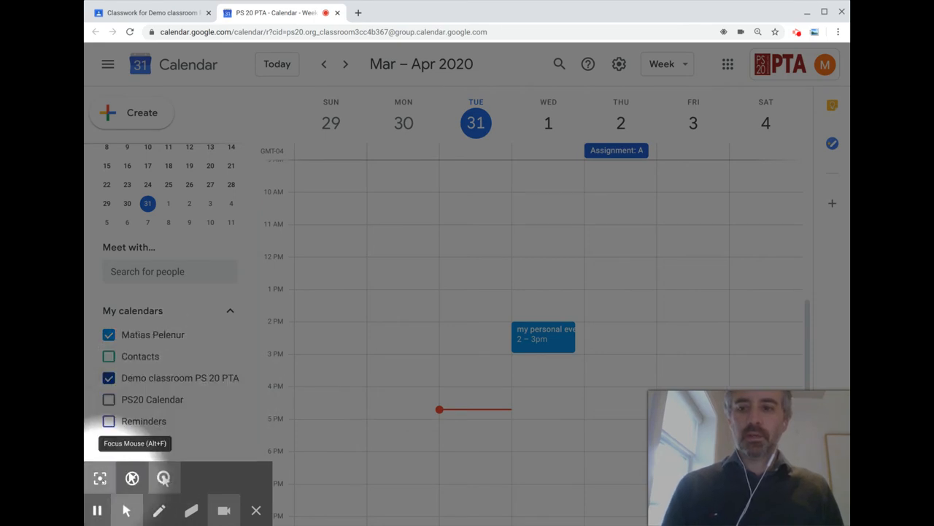
left_click(164, 478)
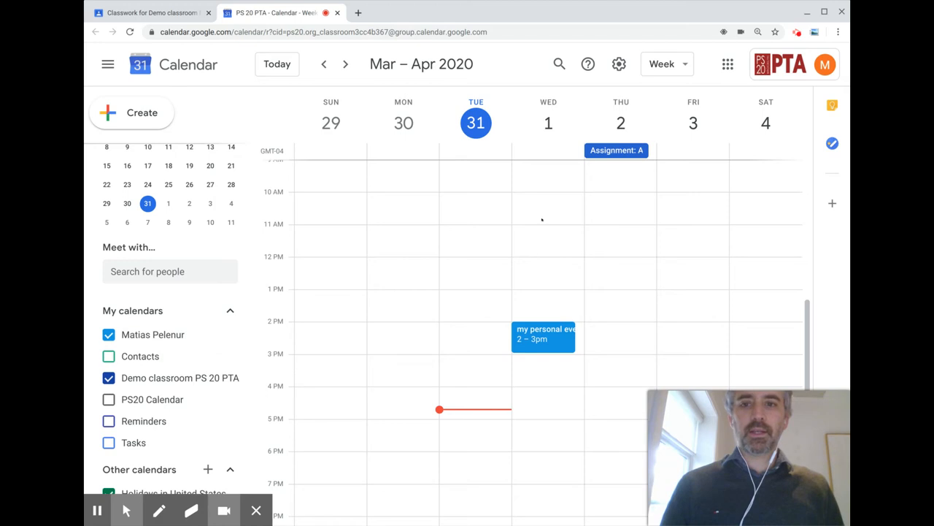
scroll(541, 219, "up", 1)
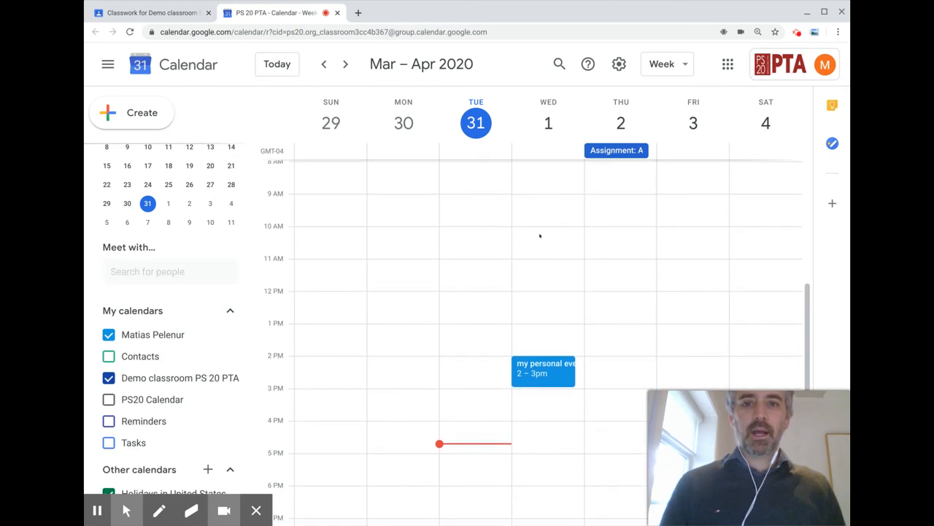
left_click(540, 235)
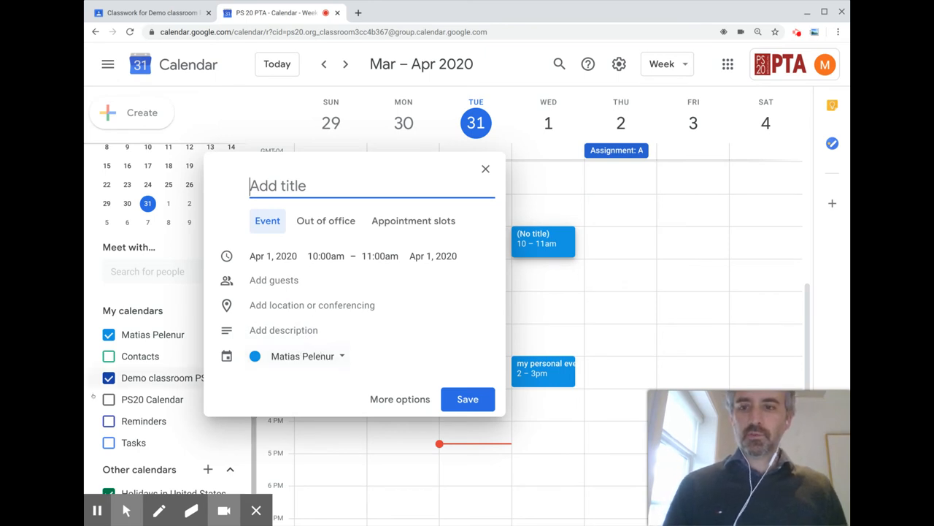
mouse_move(126, 511)
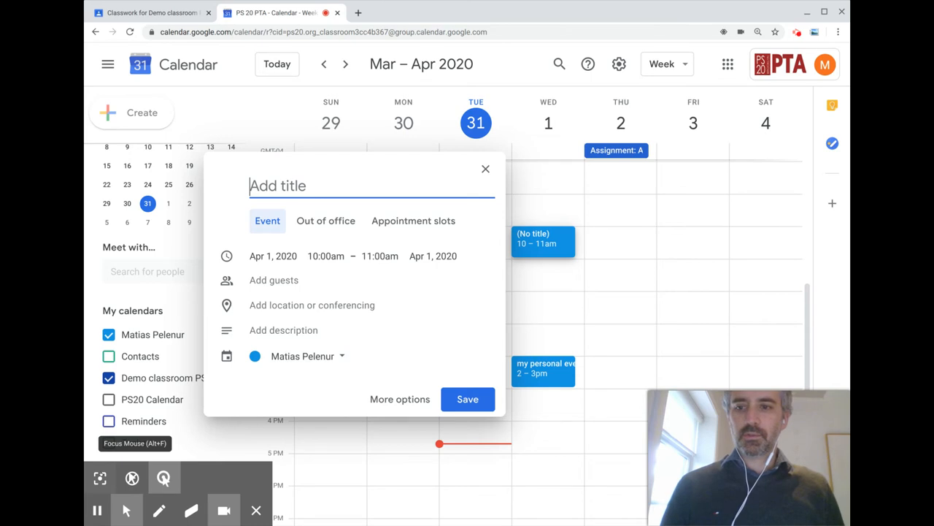
key("ctrl+f")
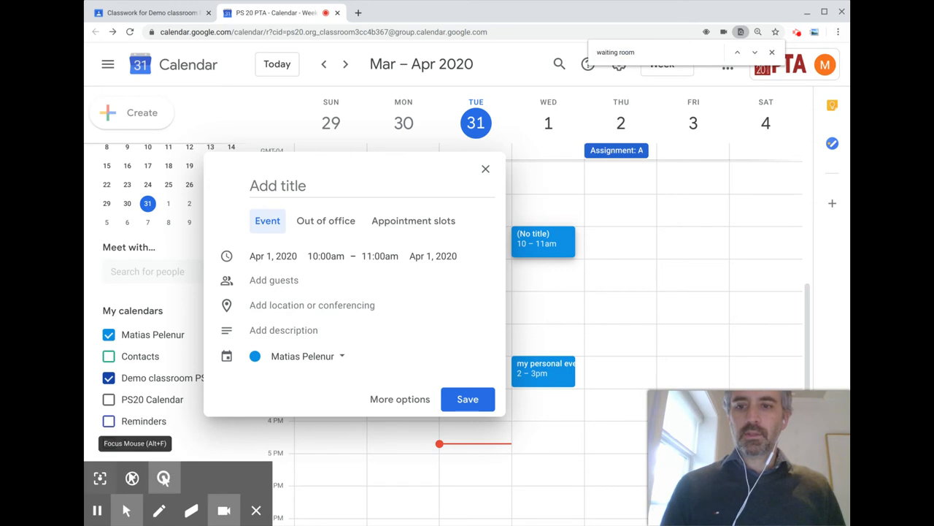
left_click(163, 478)
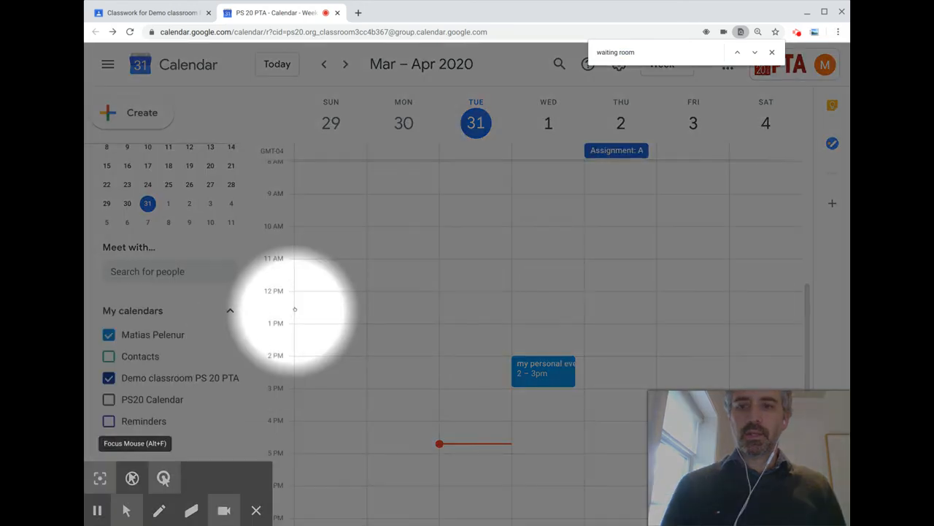
Step: Try assigning a new 10:00–11:00am event on Apr 1 to the Demo classroom PS 20 PTA calendar, and discard the draft
left_click(535, 235)
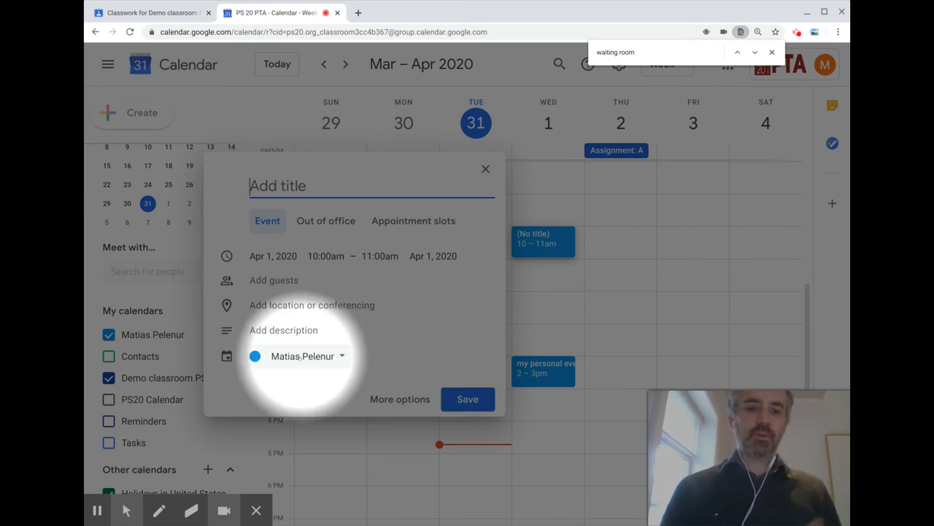
left_click(301, 356)
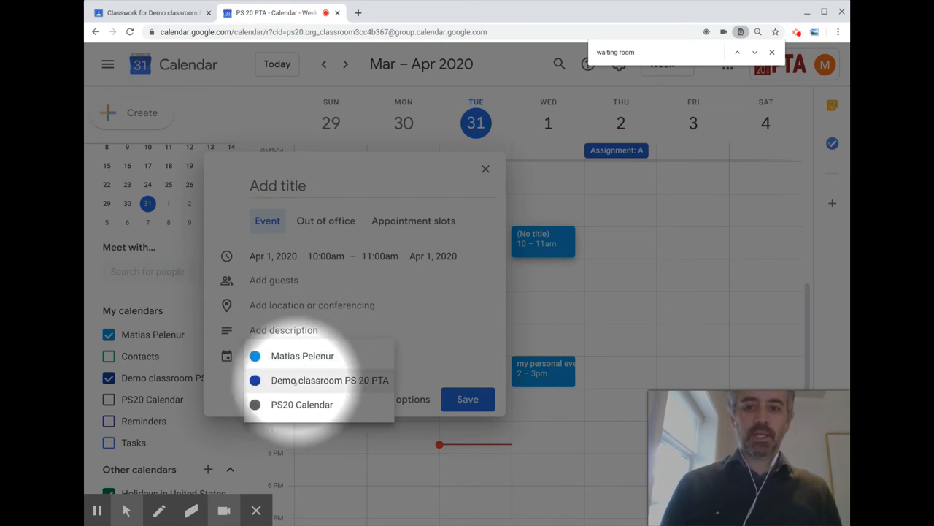
left_click(292, 381)
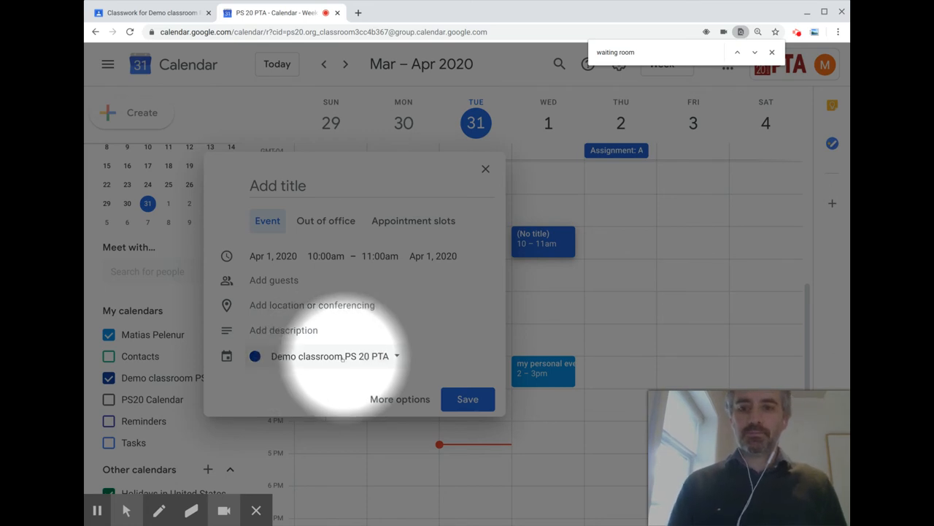
key("alt+f")
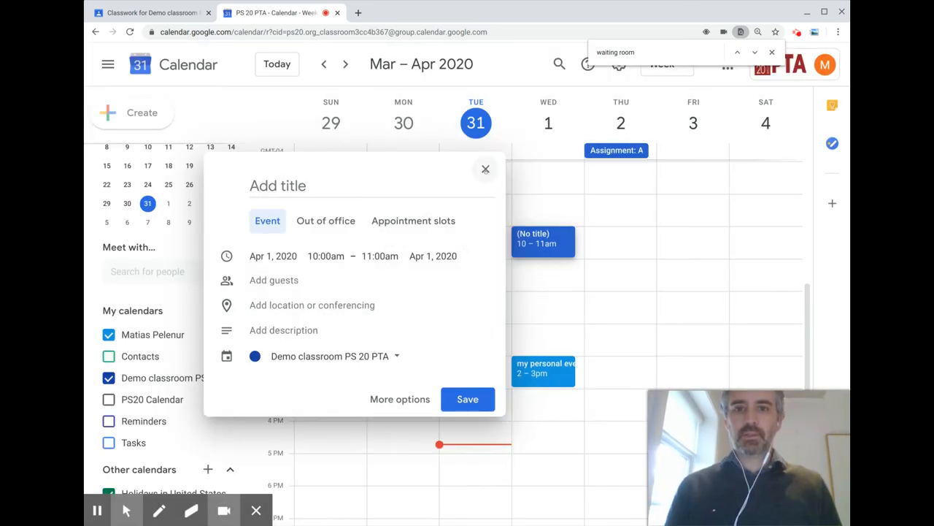
left_click(485, 168)
left_click(772, 51)
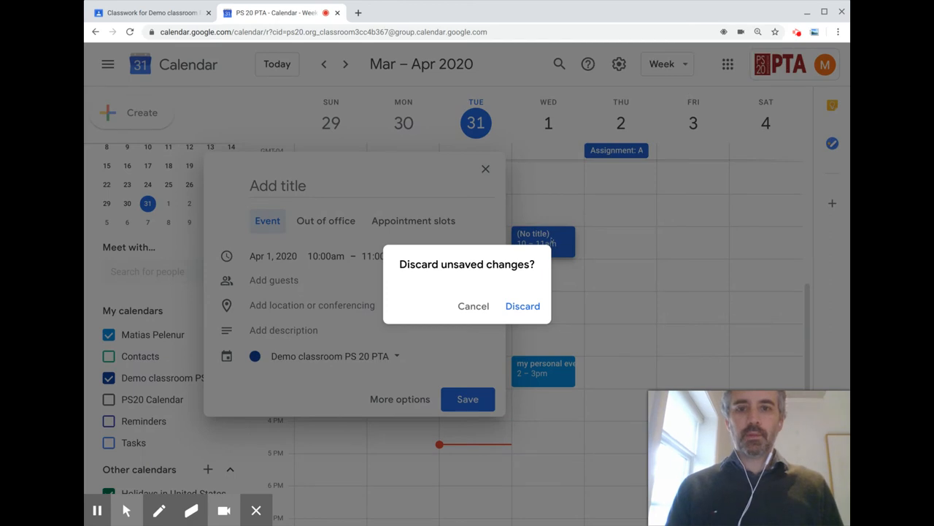
left_click(531, 297)
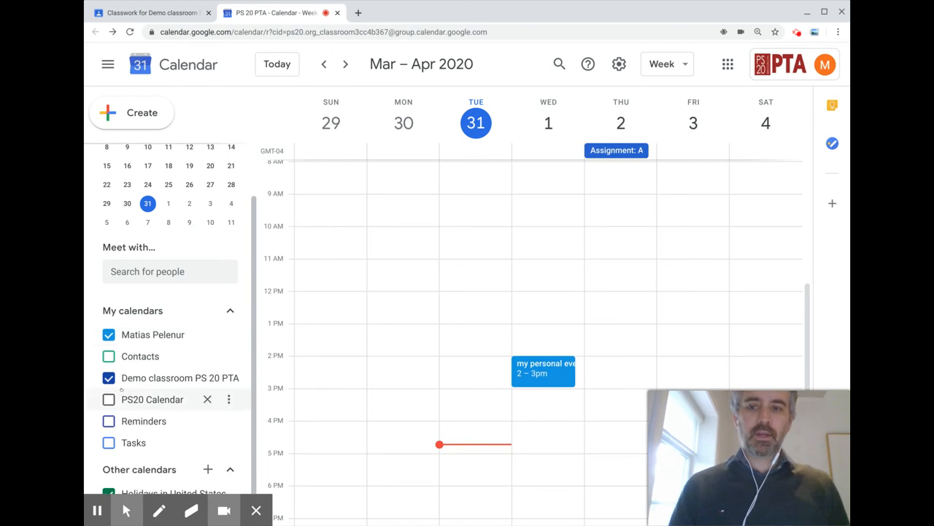
Step: Hide the personal calendar and start a new 8:30am event on Apr 1, 2020 in the Demo classroom PS 20 PTA calendar
left_click(109, 335)
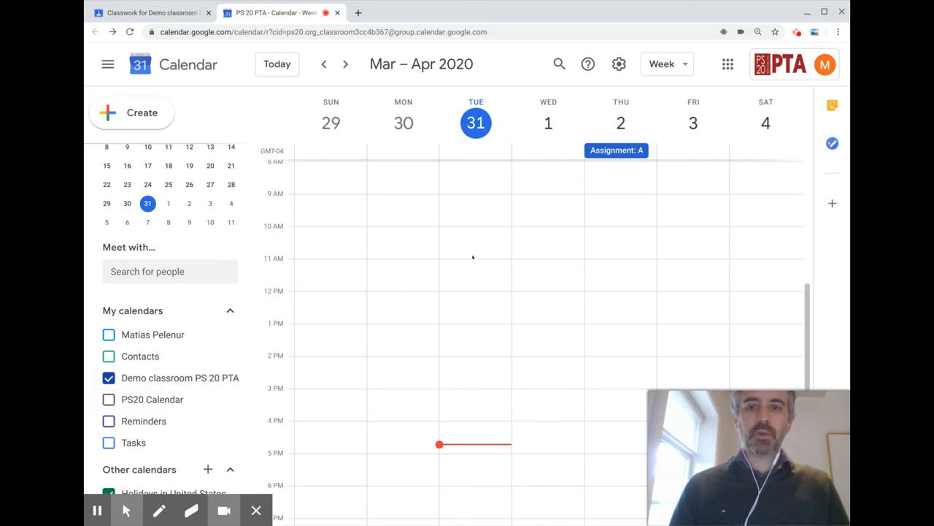
scroll(476, 239, "up", 1)
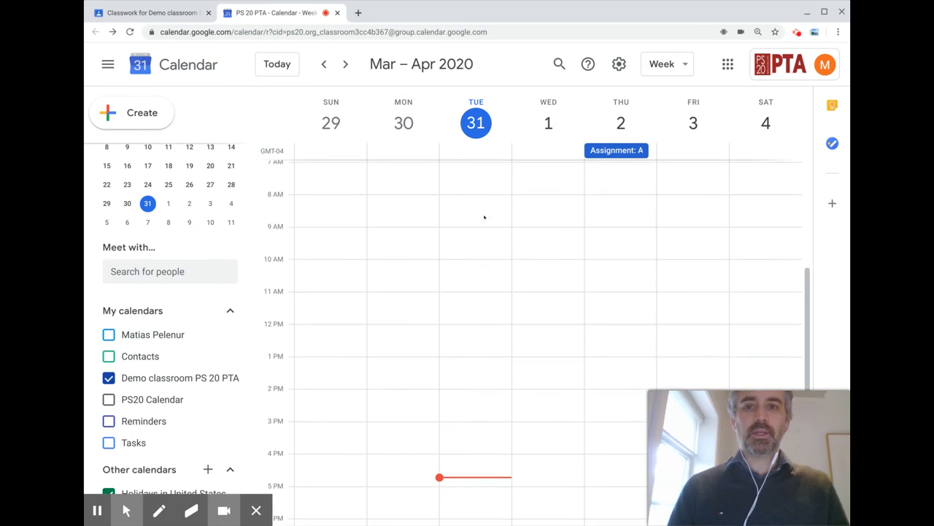
left_click(543, 218)
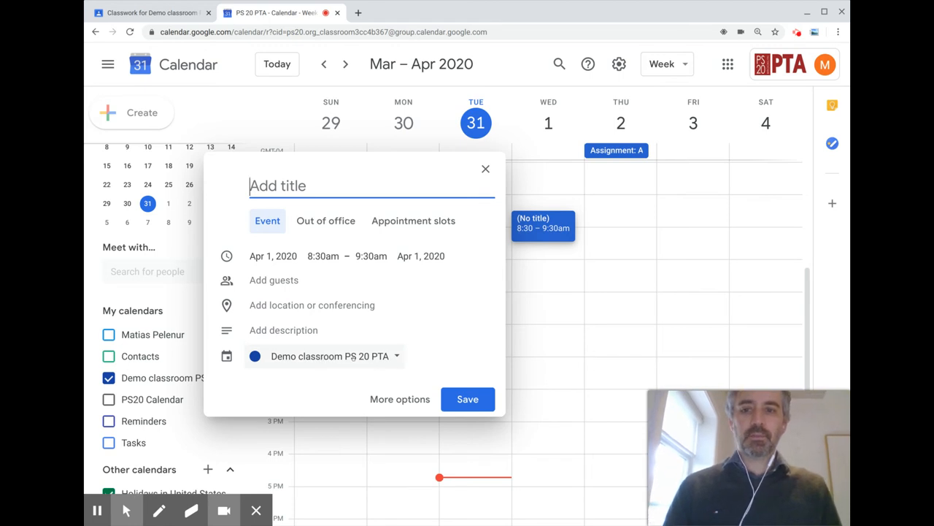
left_click(352, 360)
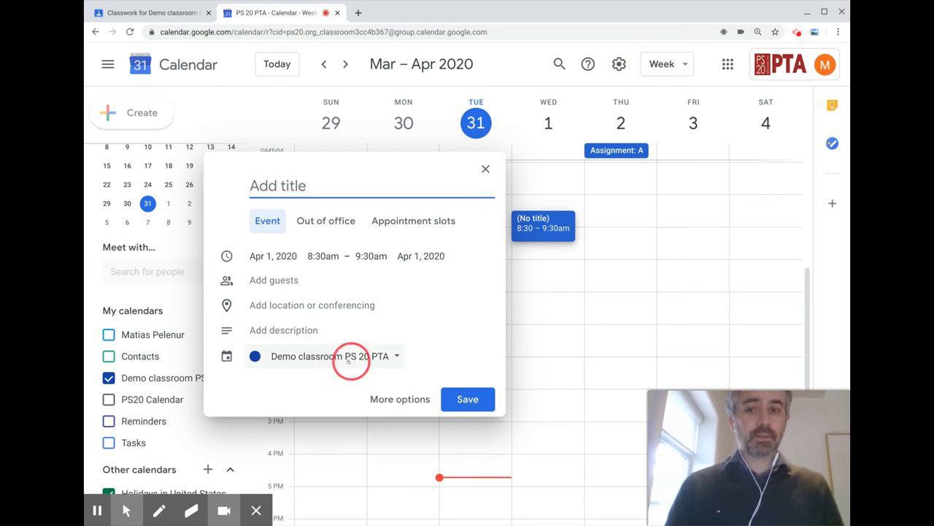
left_click(340, 356)
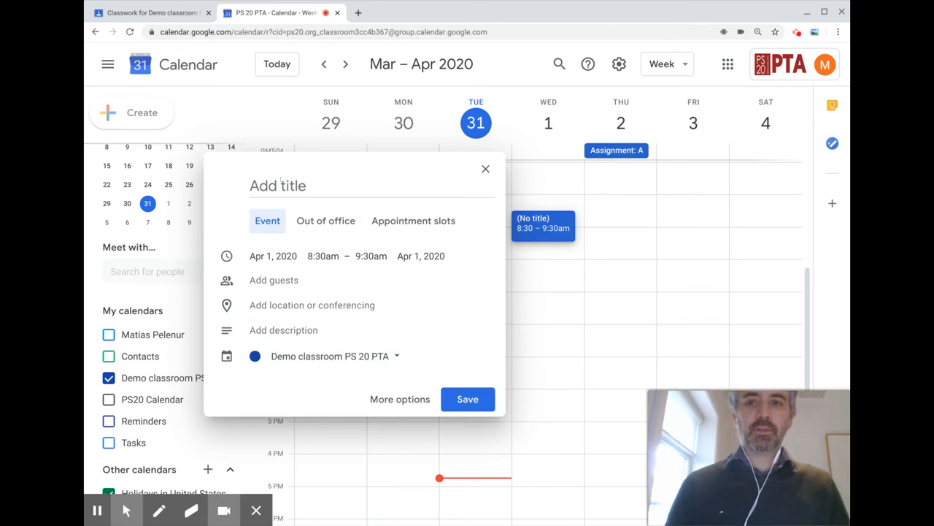
Step: Title the new event "Morning meeting"
left_click(281, 182)
type("Morning meeti")
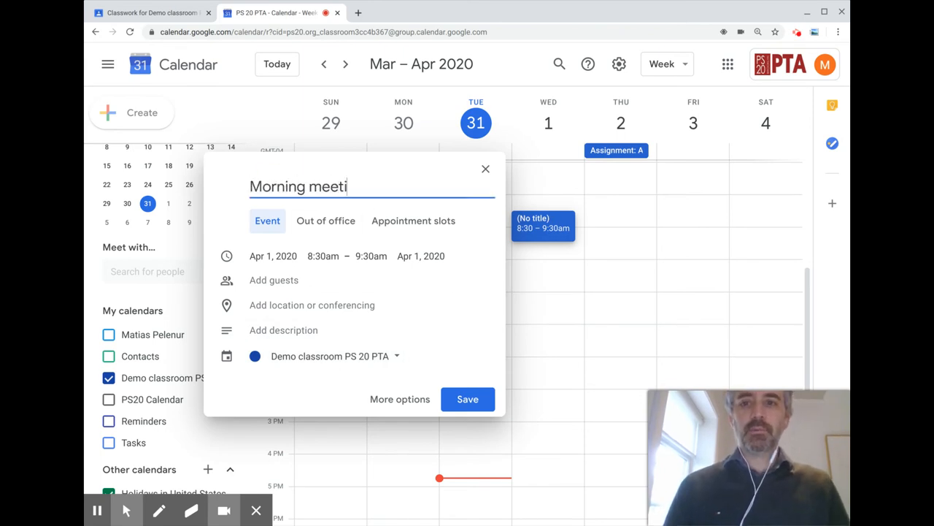
type("ng")
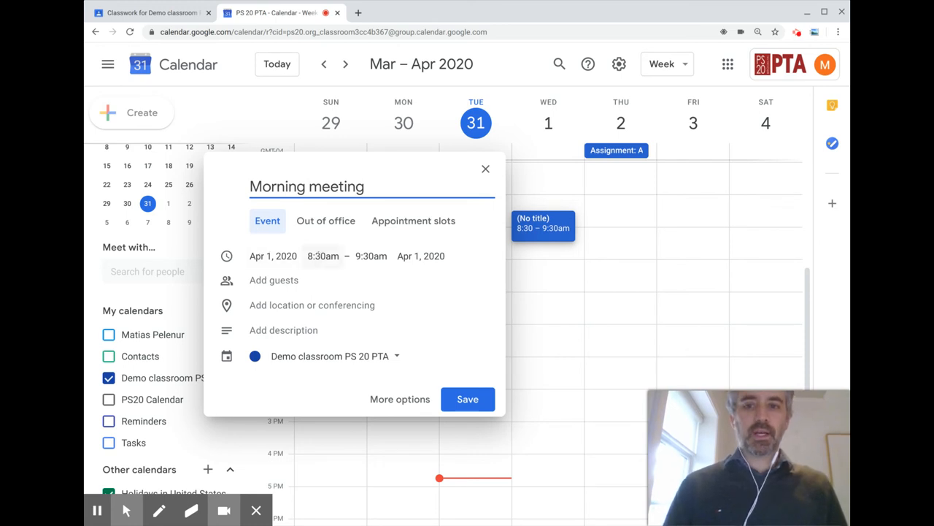
Step: Set the Morning meeting's end time to 9:15am and add Hangouts Meet conferencing to it
left_click(371, 256)
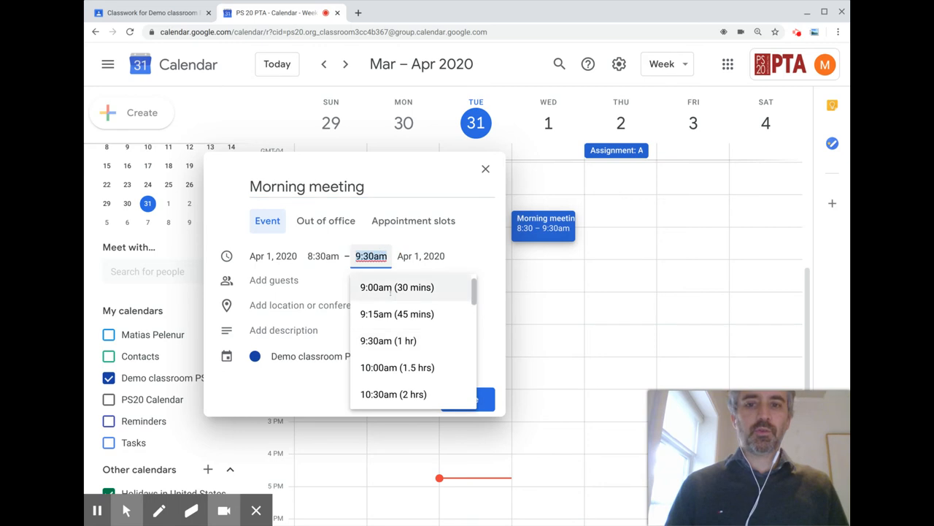
left_click(396, 313)
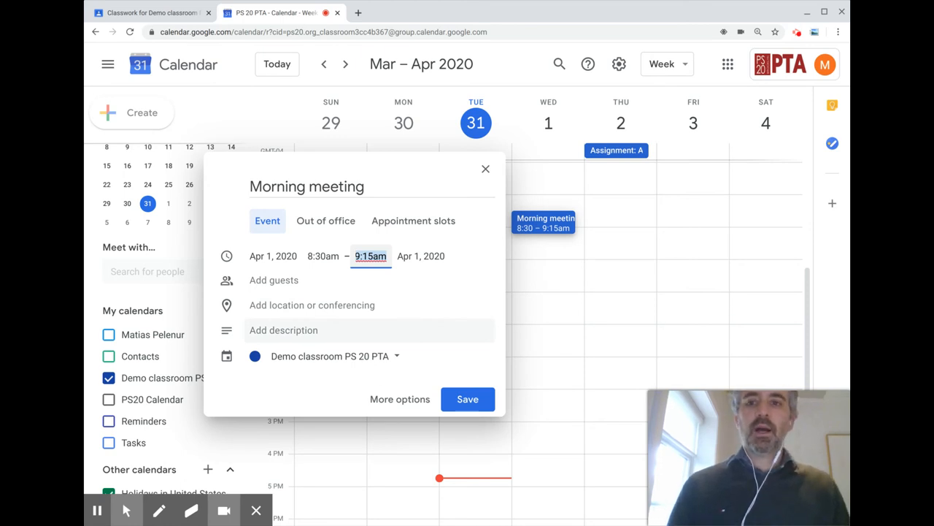
left_click(319, 310)
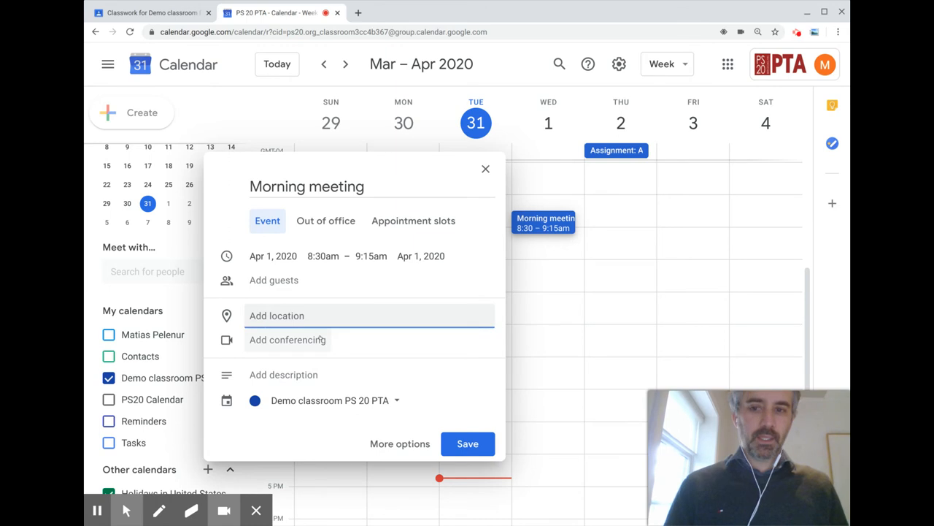
left_click(319, 338)
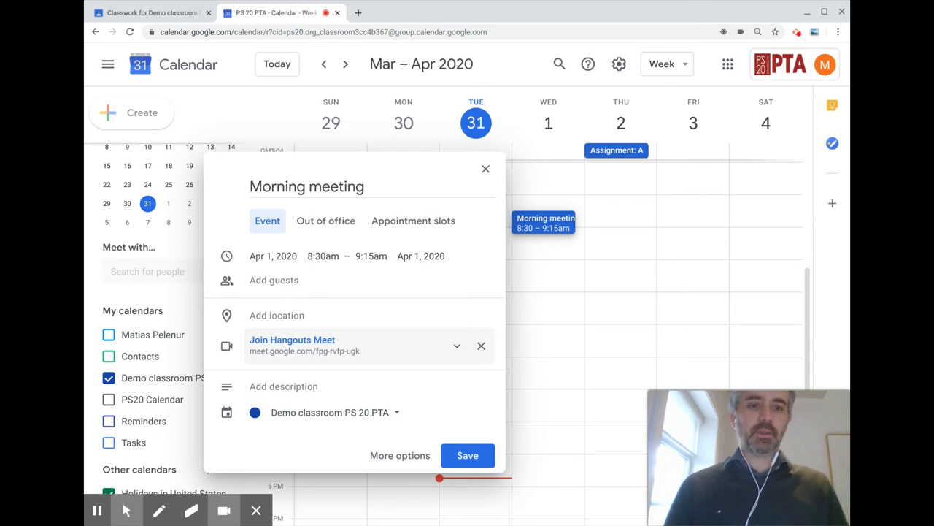
Step: Remove the Hangouts Meet conferencing from the Morning meeting draft and open zoom.us in a new browser tab
left_click(480, 346)
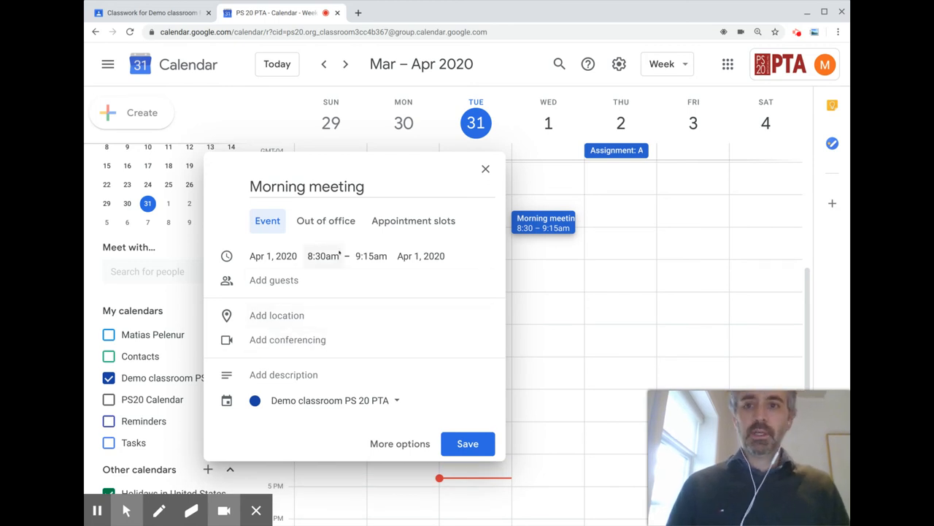
left_click(358, 13)
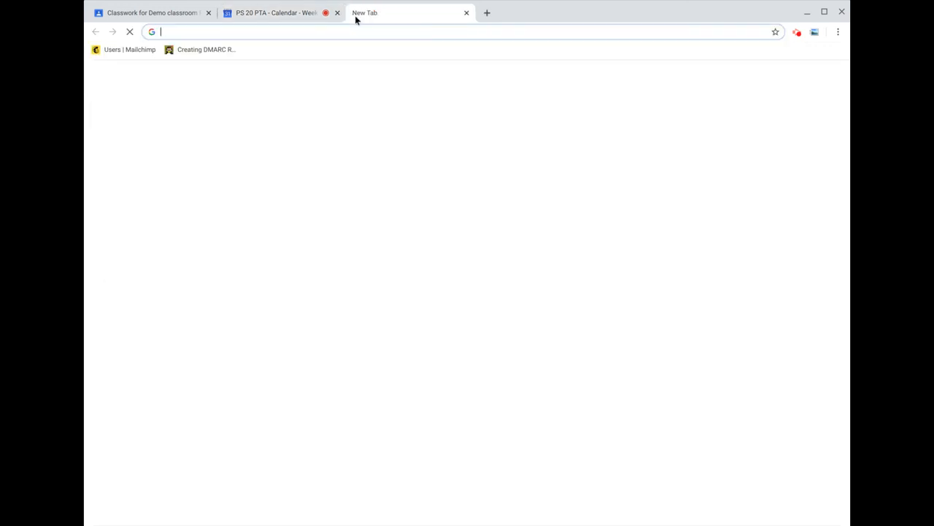
type("zoom.us")
key("Return")
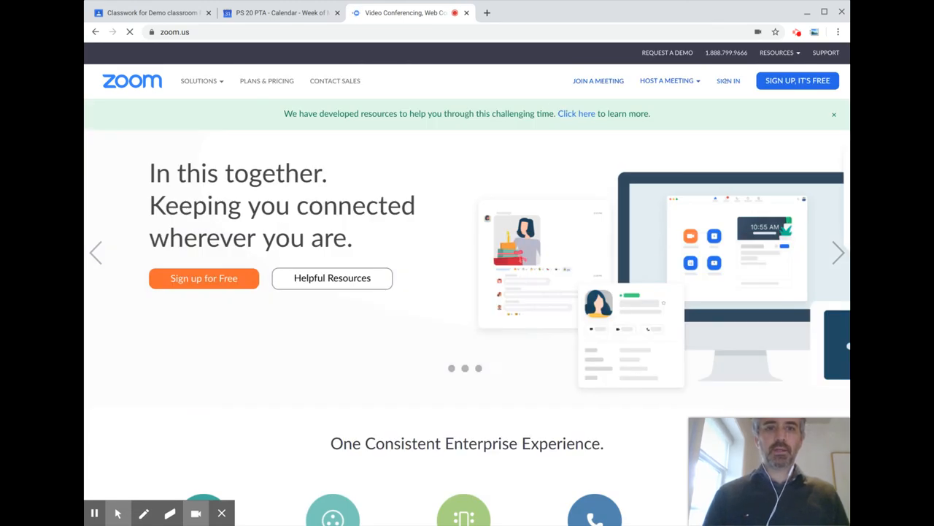
Step: Sign in to Zoom with the teacher's own Google account
left_click(728, 80)
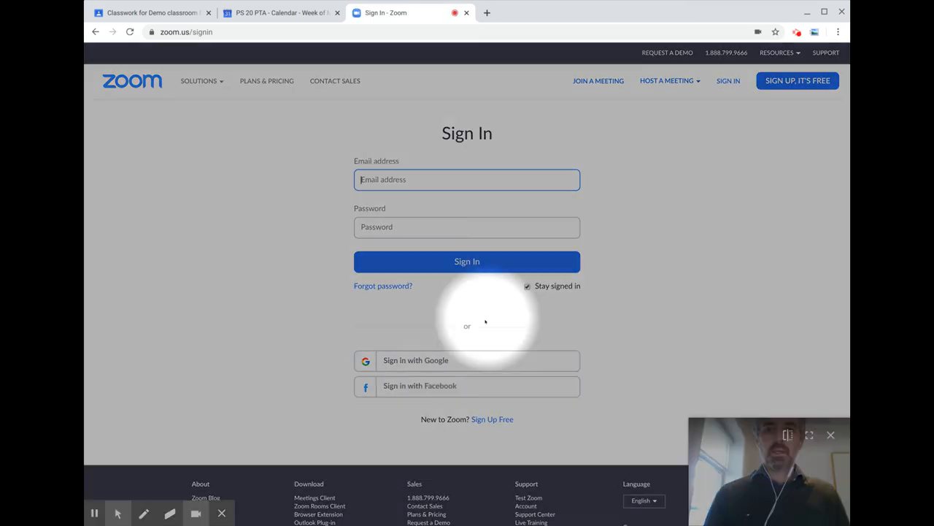
left_click(450, 359)
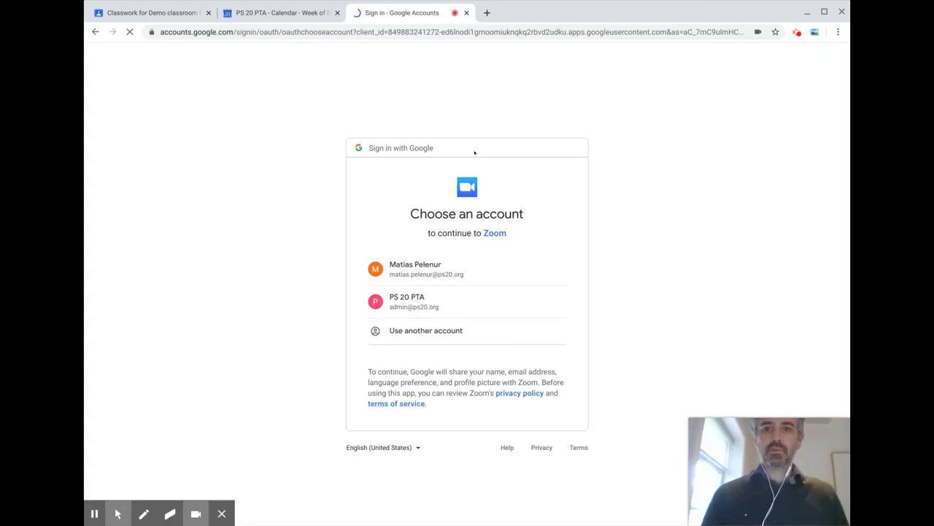
left_click(434, 275)
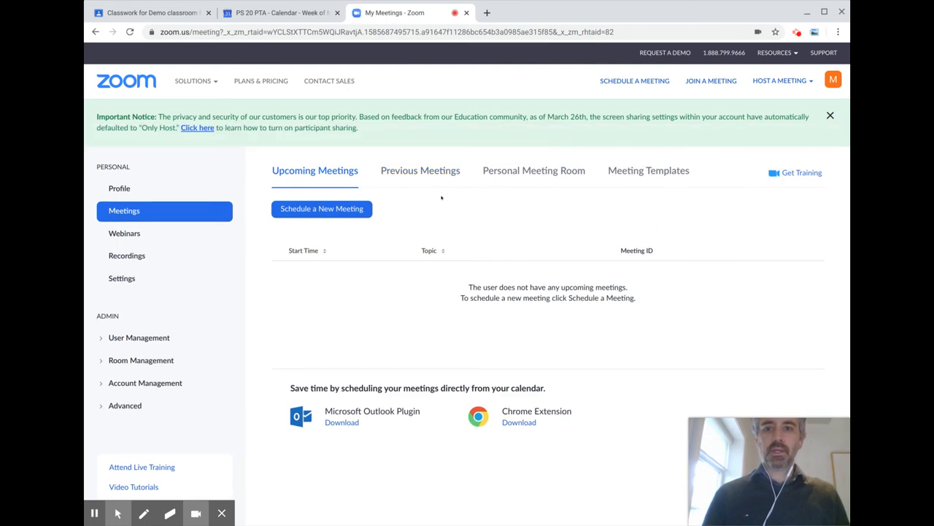
Step: Schedule a new Zoom meeting, keeping the default topic "My Meeting" and default settings, and save it
left_click(336, 209)
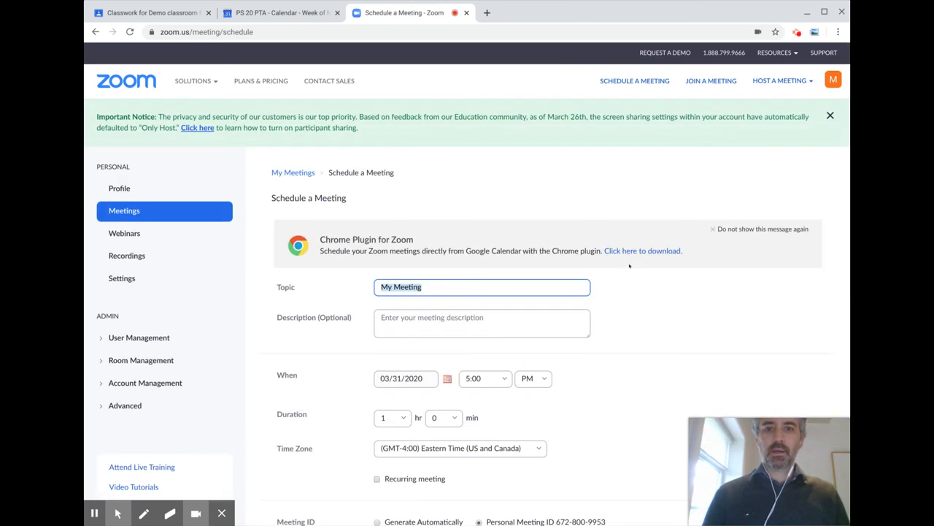
scroll(629, 265, "down", 5)
scroll(401, 248, "down", 5)
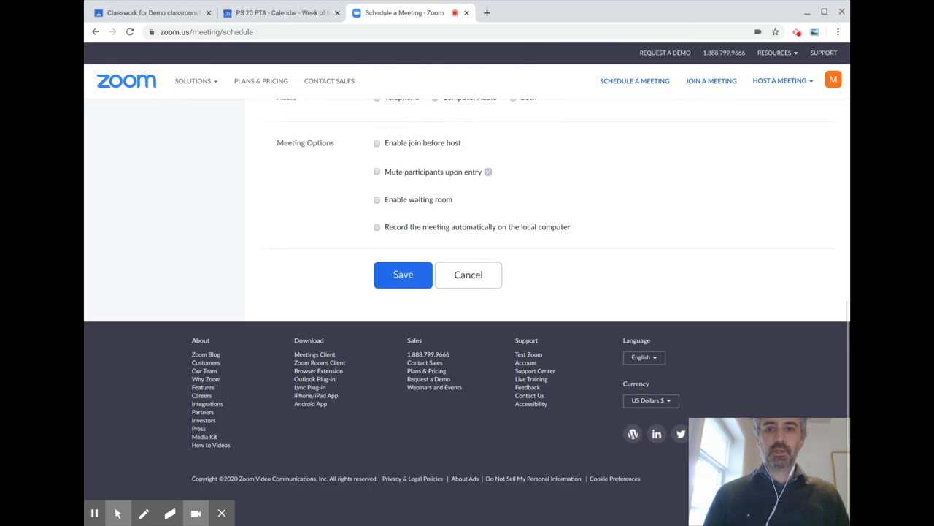
left_click(403, 248)
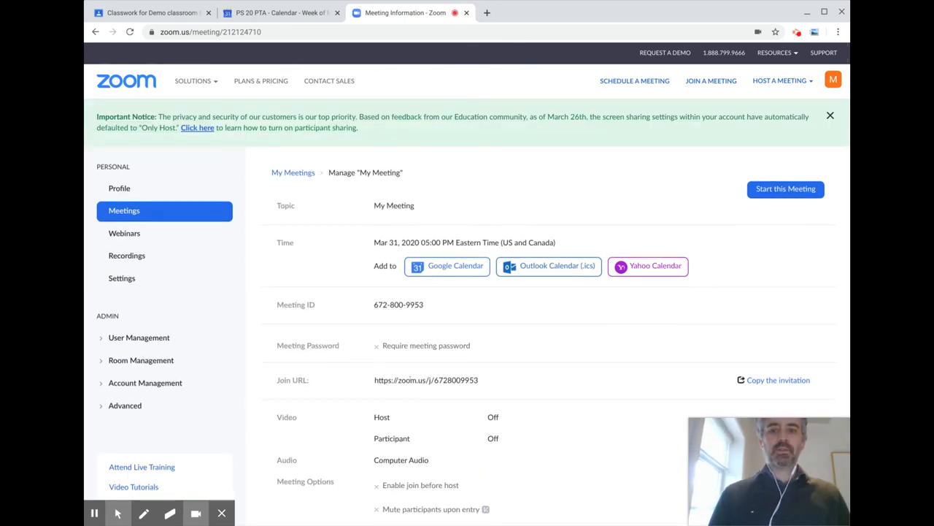
Step: View and dismiss the Zoom meeting's invitation text, and select the join URL in the meeting details
scroll(474, 321, "down", 2)
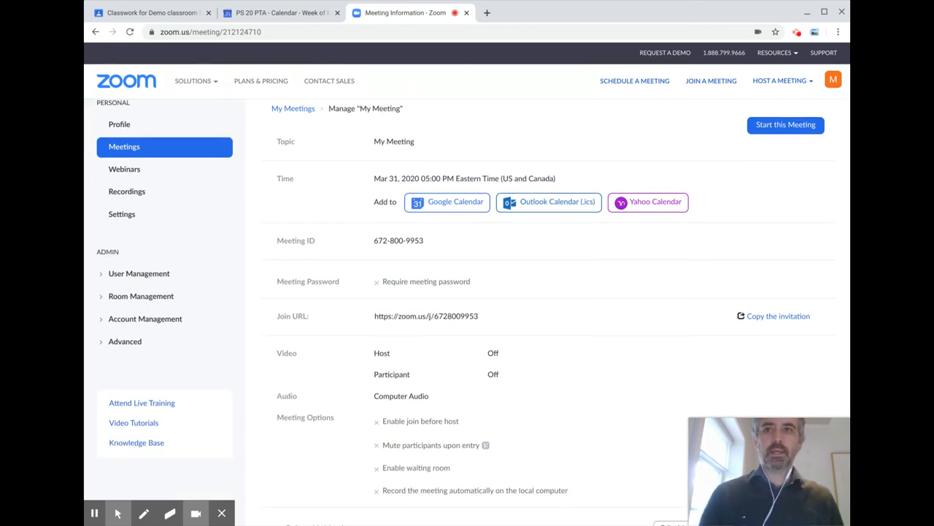
triple_click(428, 316)
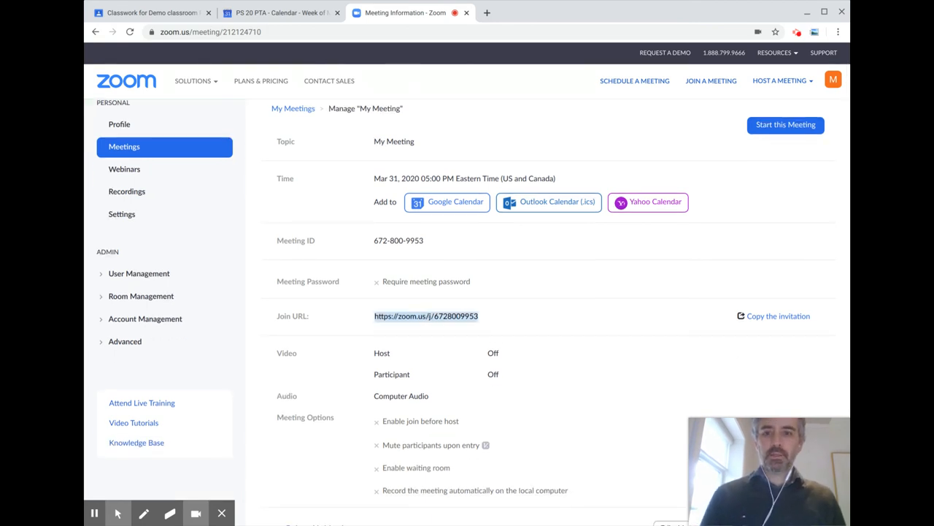
triple_click(427, 317)
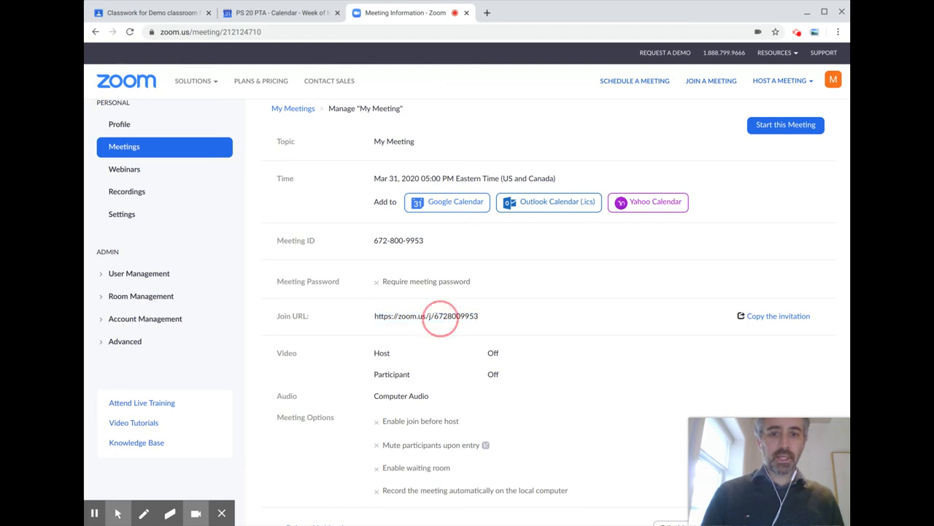
left_click(760, 316)
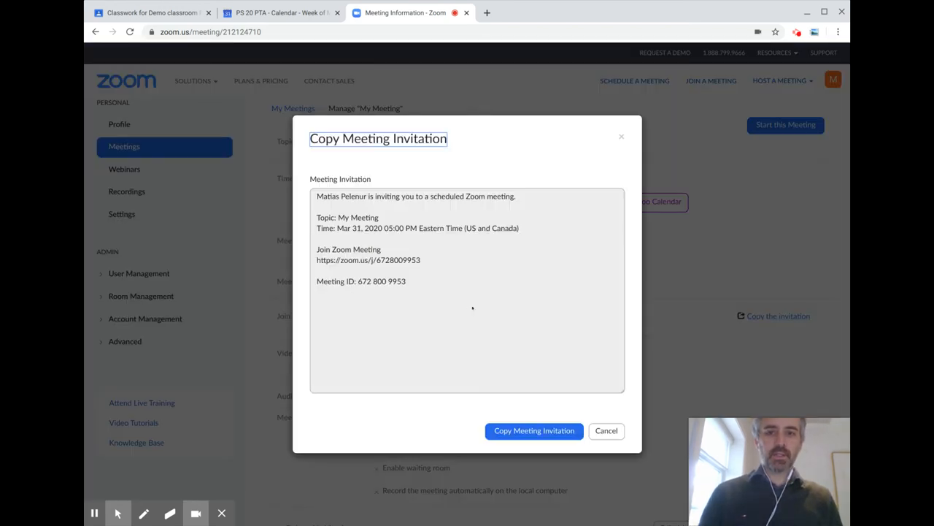
triple_click(358, 261)
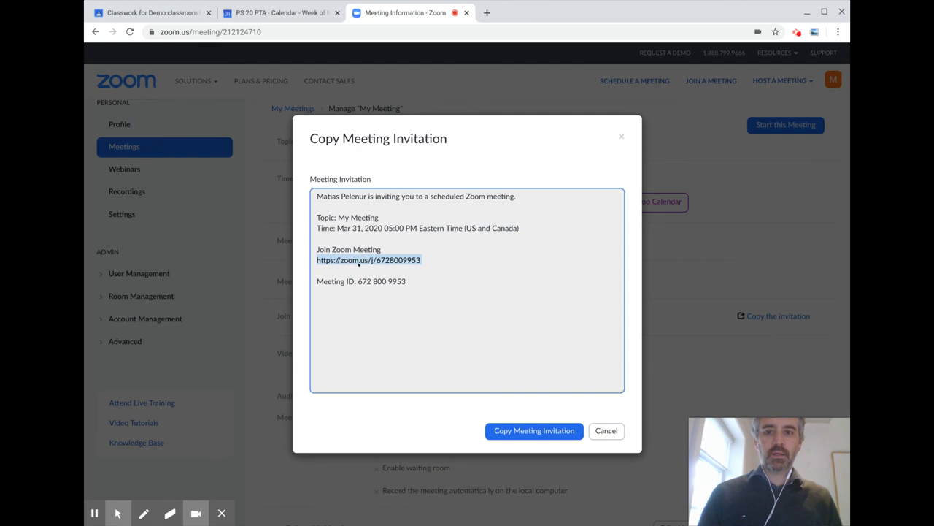
left_click(607, 430)
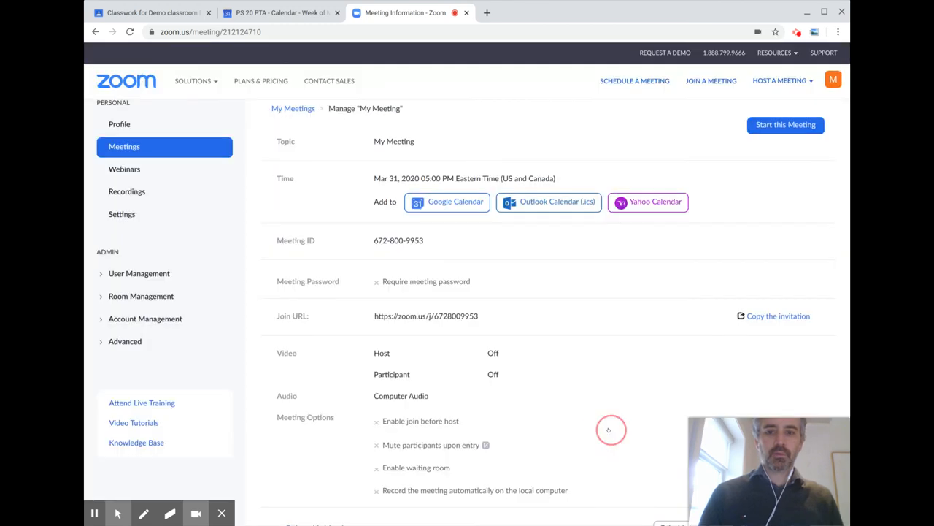
triple_click(399, 315)
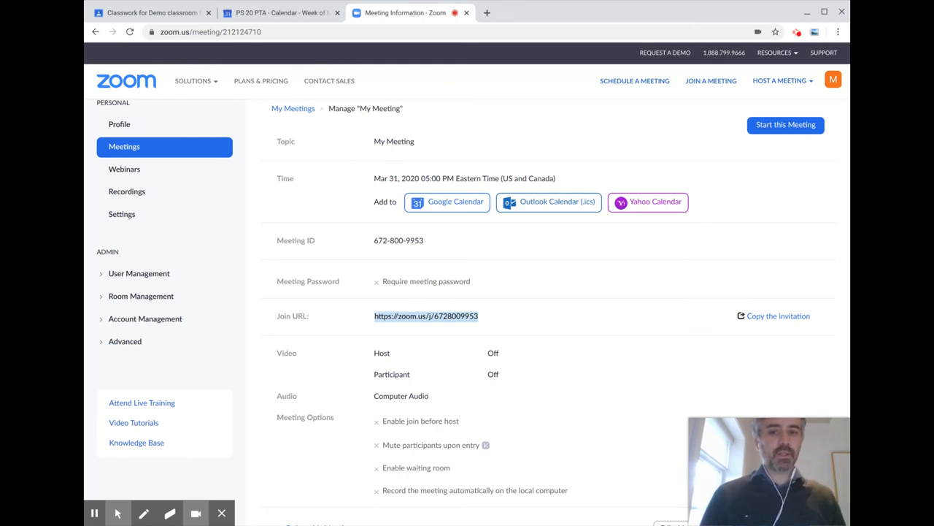
Step: Try to paste the Zoom join URL as the Morning meeting's location in Google Calendar, and clear the location
left_click(280, 13)
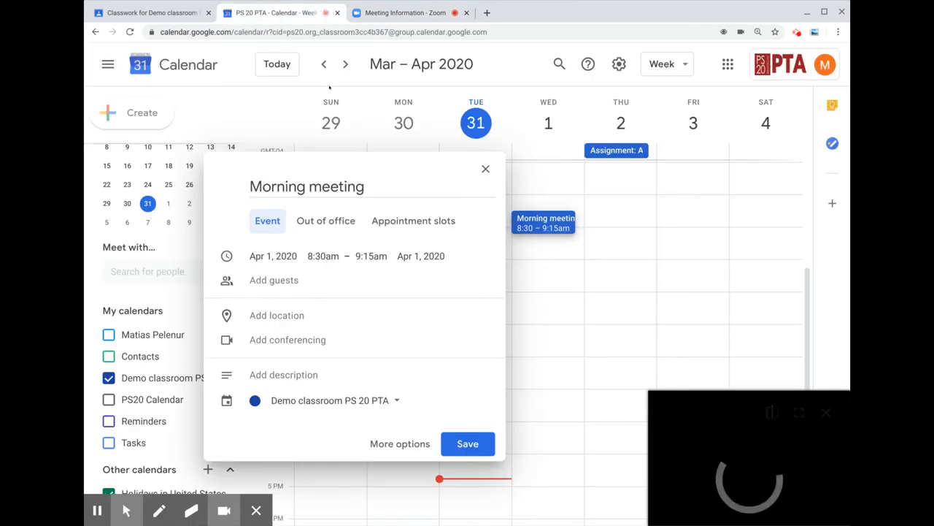
left_click(293, 316)
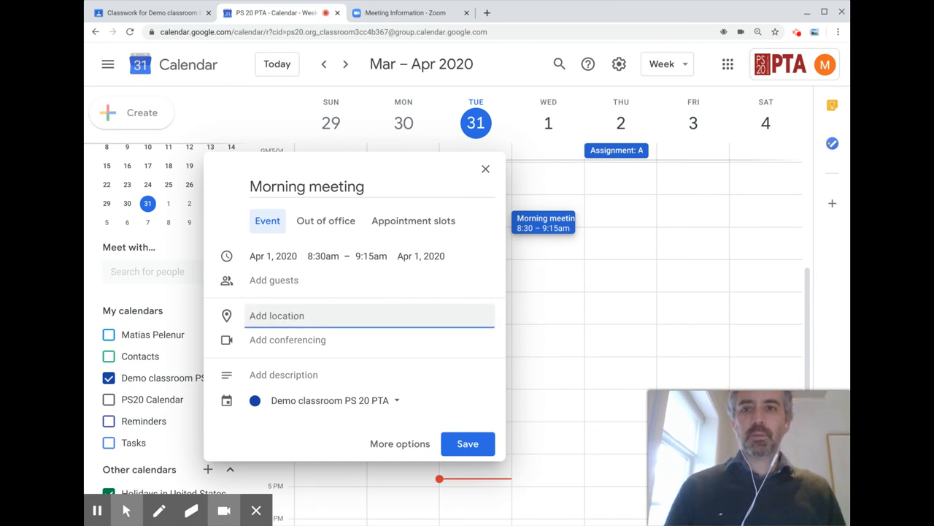
key("ctrl+v")
left_click(404, 13)
left_click(299, 12)
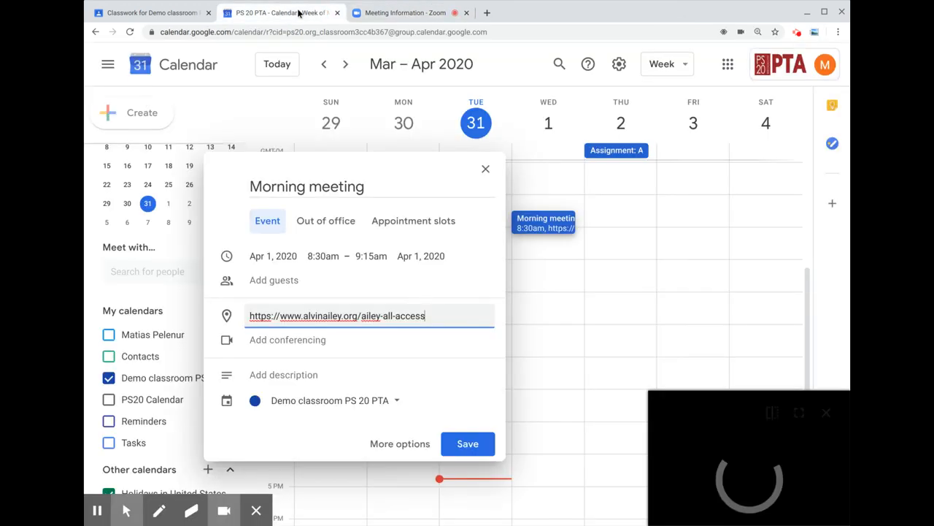
double_click(357, 316)
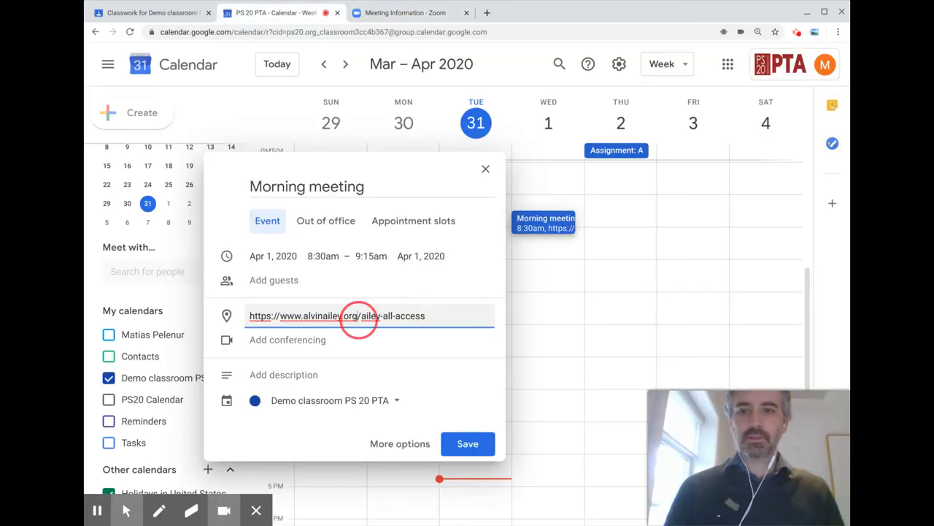
key("ctrl+a")
key("BackSpace")
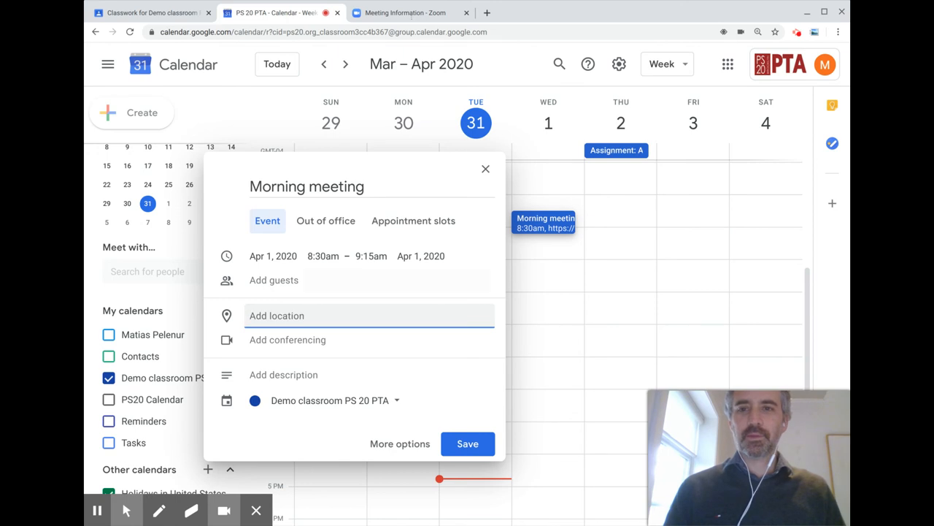
Step: Copy the join URL from the Zoom meeting page and paste it as the Morning meeting's location in Google Calendar
left_click(399, 15)
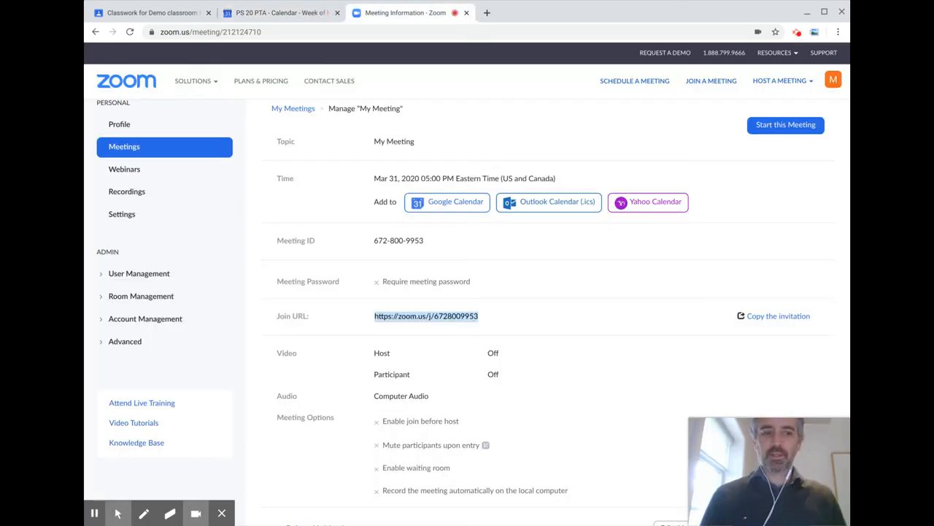
left_click(288, 12)
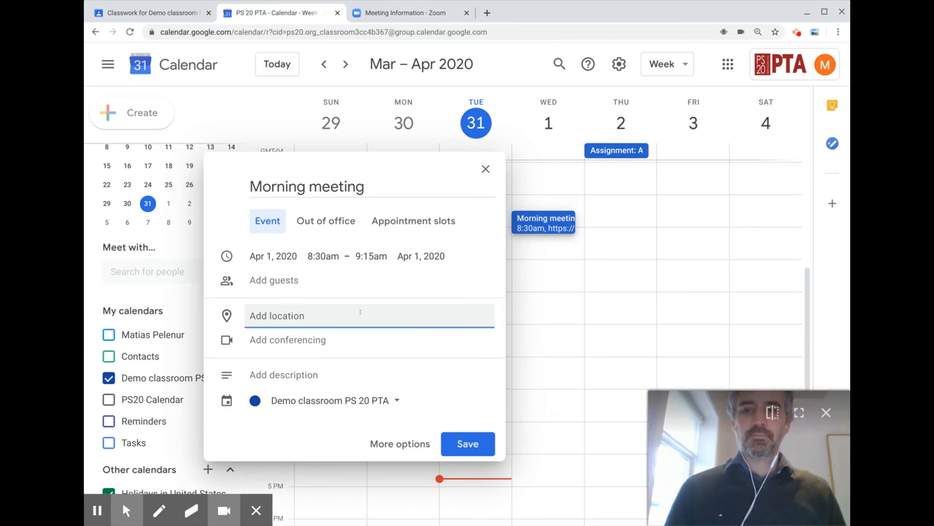
key("ctrl+v")
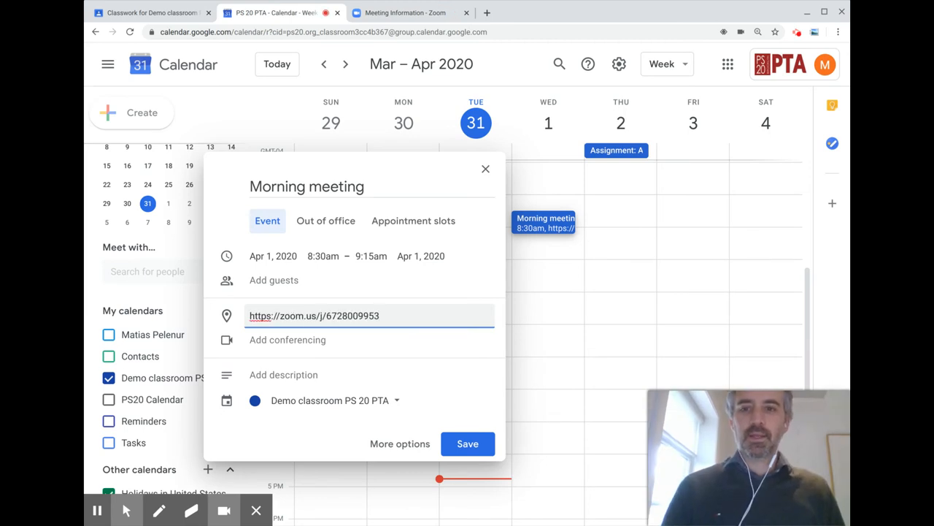
Step: Paste the Zoom join URL into the Morning meeting's description and save the event
left_click(336, 374)
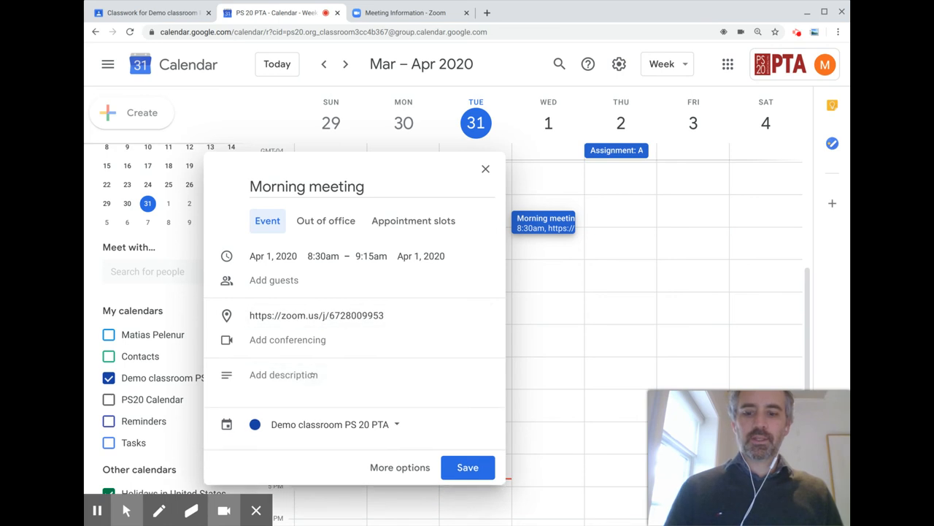
key("ctrl+v")
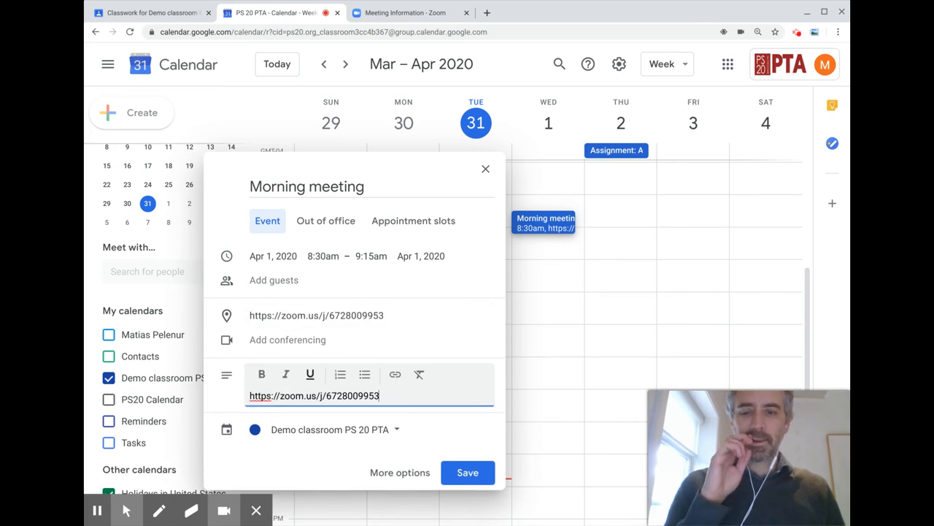
left_click(467, 472)
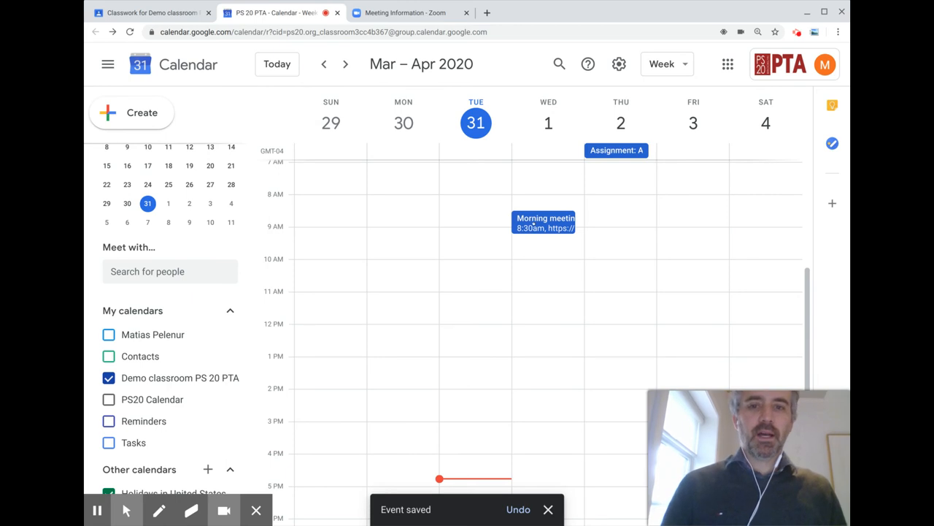
Step: Edit the Apr 1 Morning meeting to repeat every weekday (Monday to Friday) and save the change
left_click(537, 219)
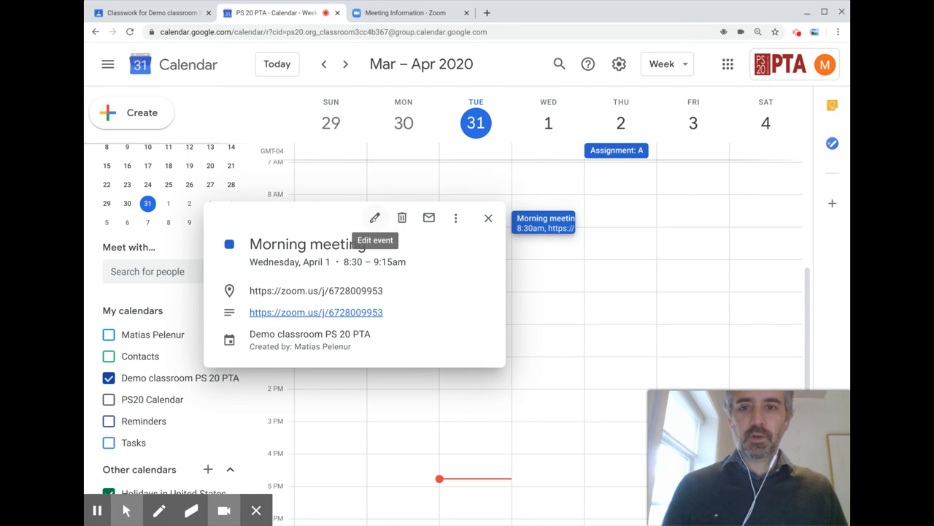
left_click(489, 218)
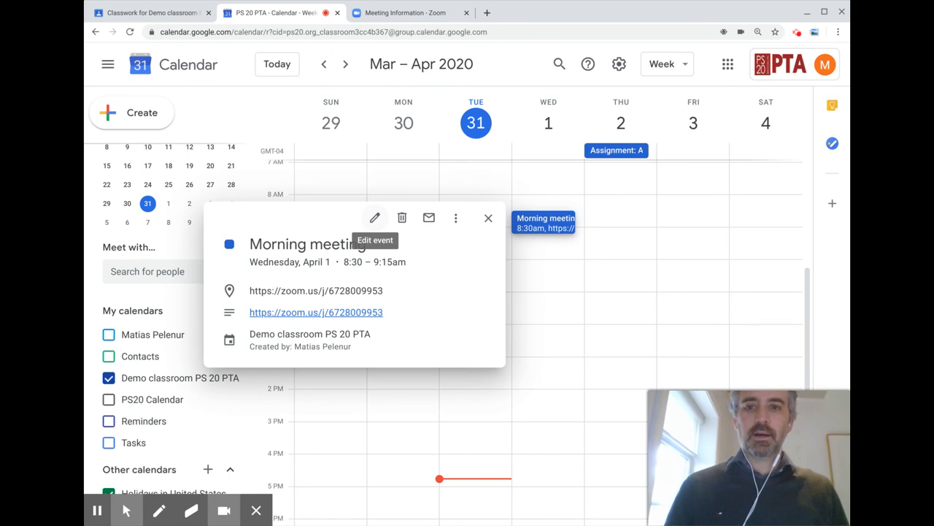
left_click(374, 218)
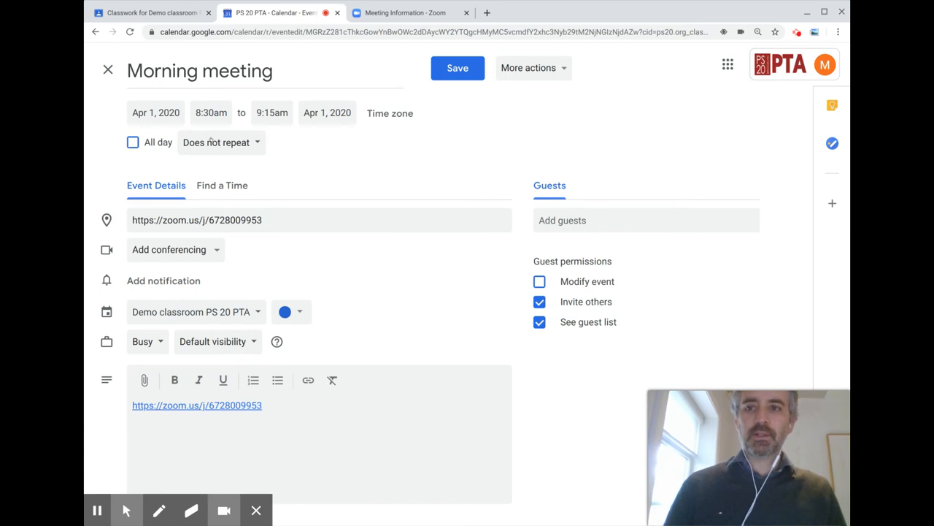
left_click(293, 137)
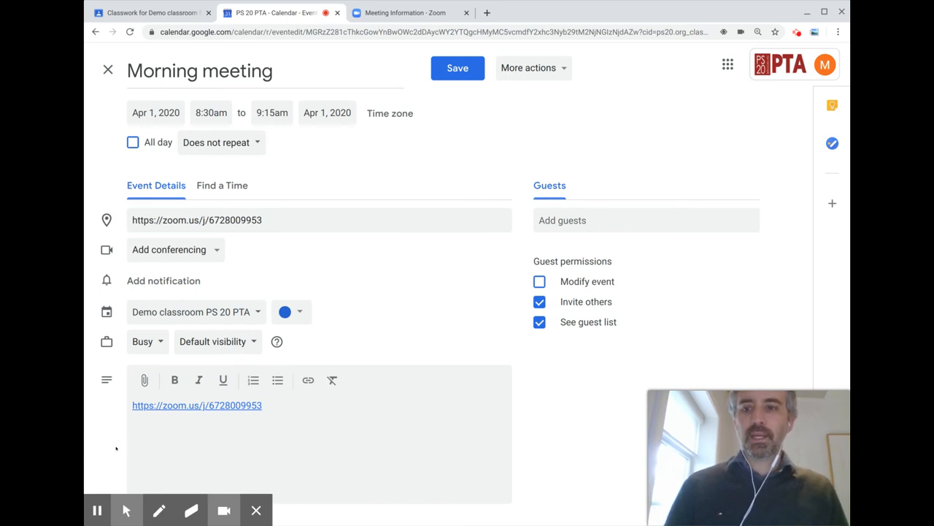
left_click(163, 478)
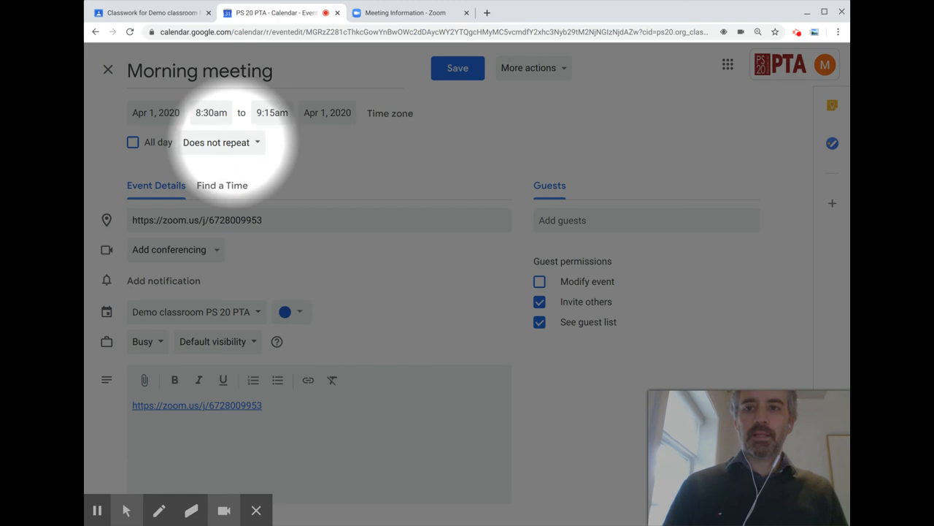
left_click(218, 143)
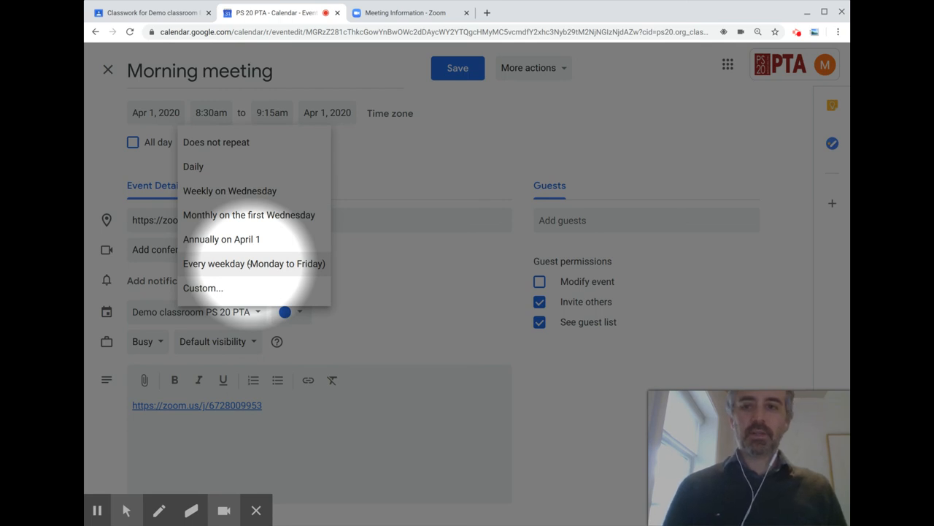
left_click(249, 263)
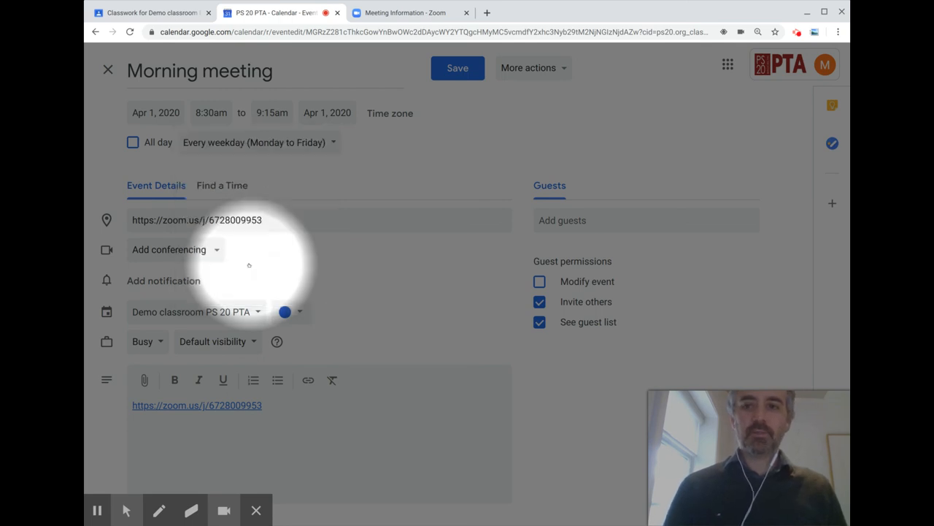
left_click(458, 69)
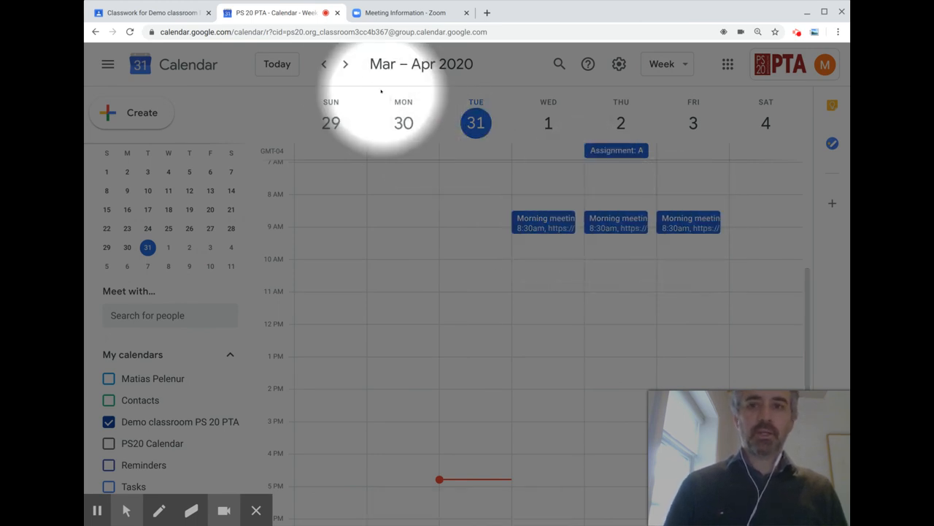
Step: Start a Demo classroom calendar event titled "Science meeting" on Tuesday, Apr 7, 2020, from 3:00pm to 4:00pm
left_click(346, 65)
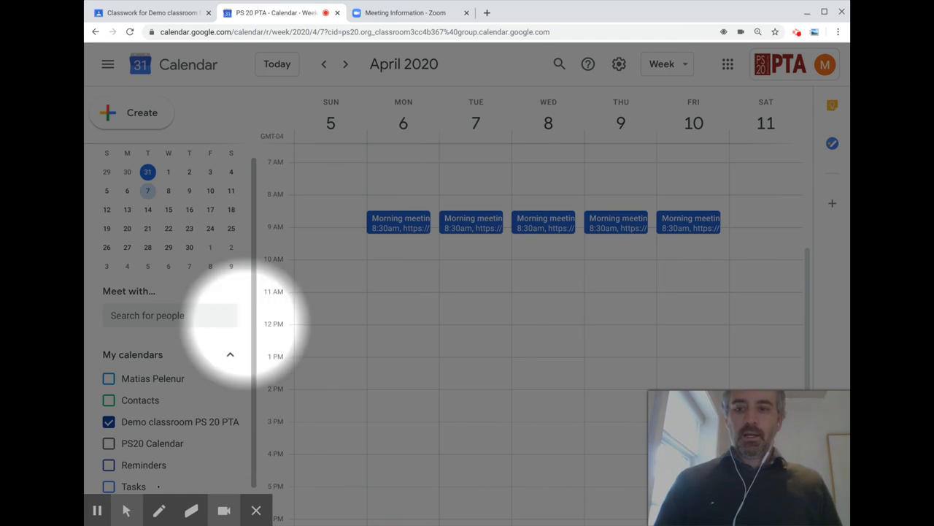
mouse_move(126, 510)
left_click(100, 478)
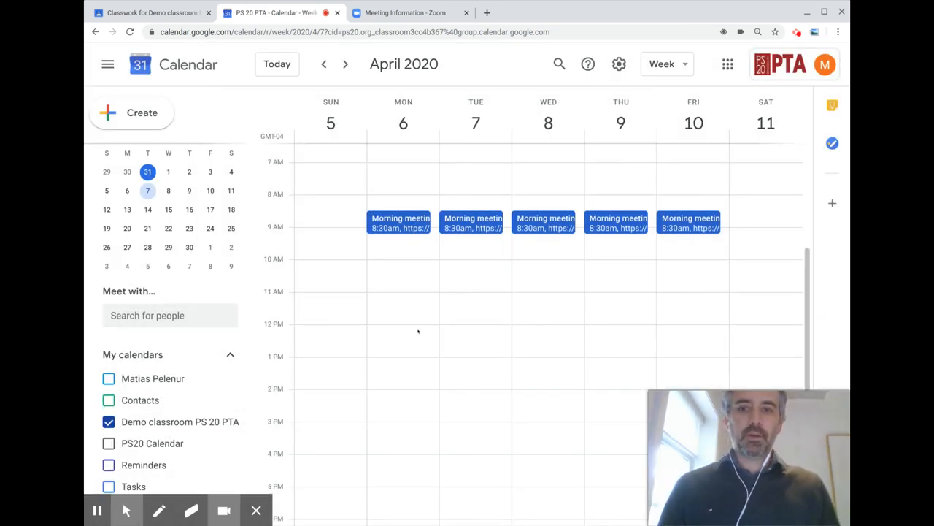
left_click(467, 428)
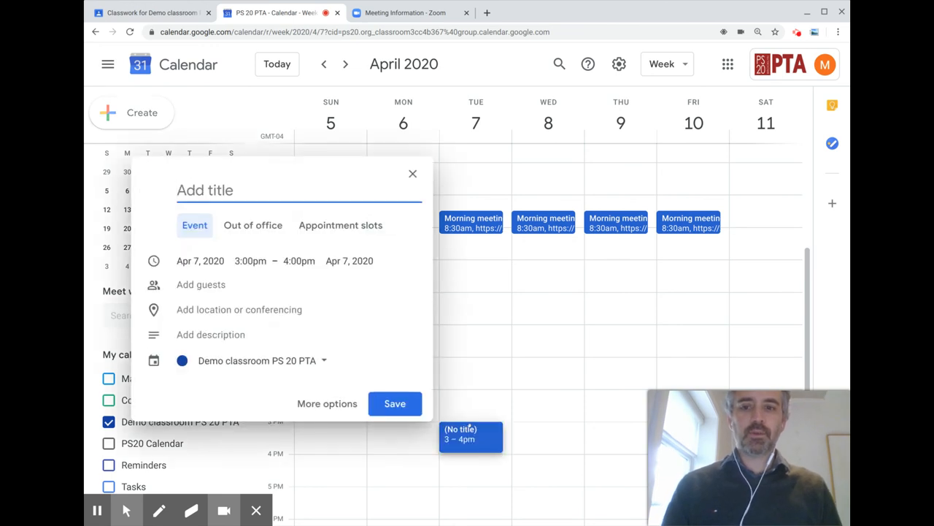
type("Science ")
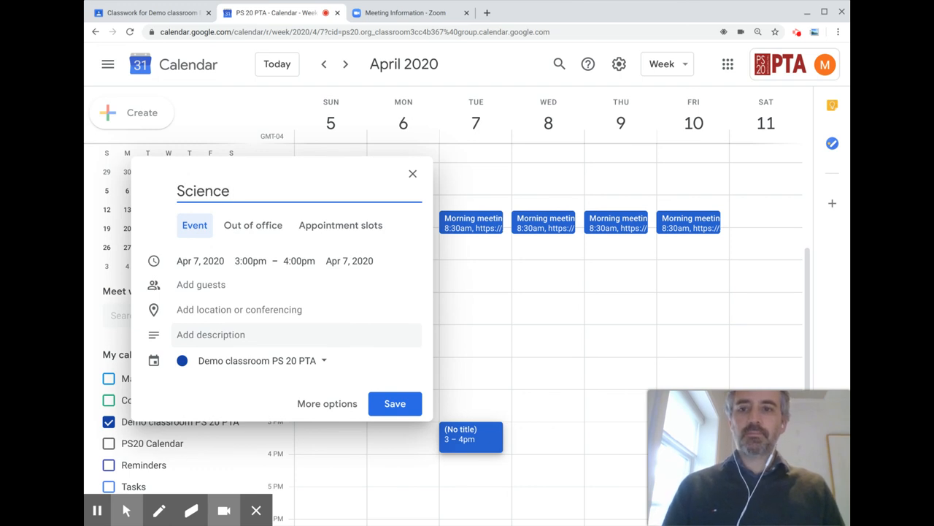
type("meeting")
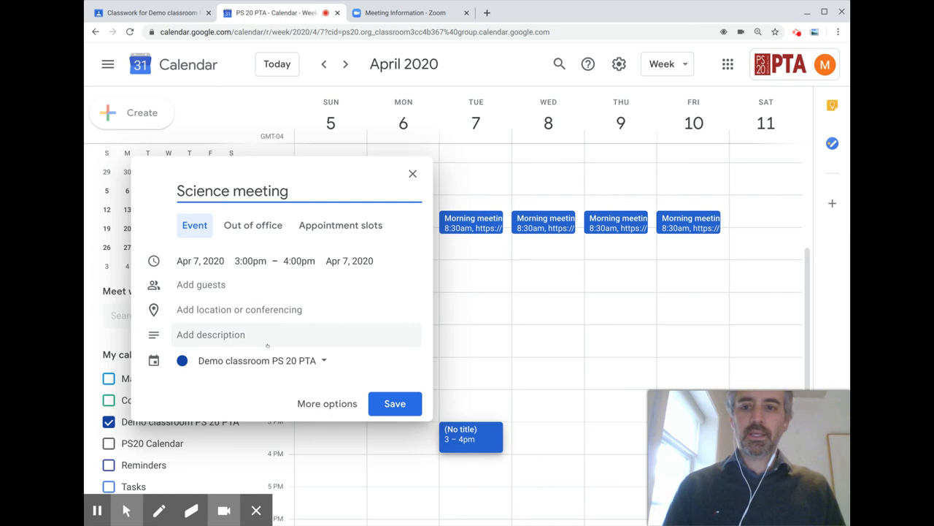
Step: Set the Science meeting to repeat weekly on Tuesday and save the event
left_click(316, 403)
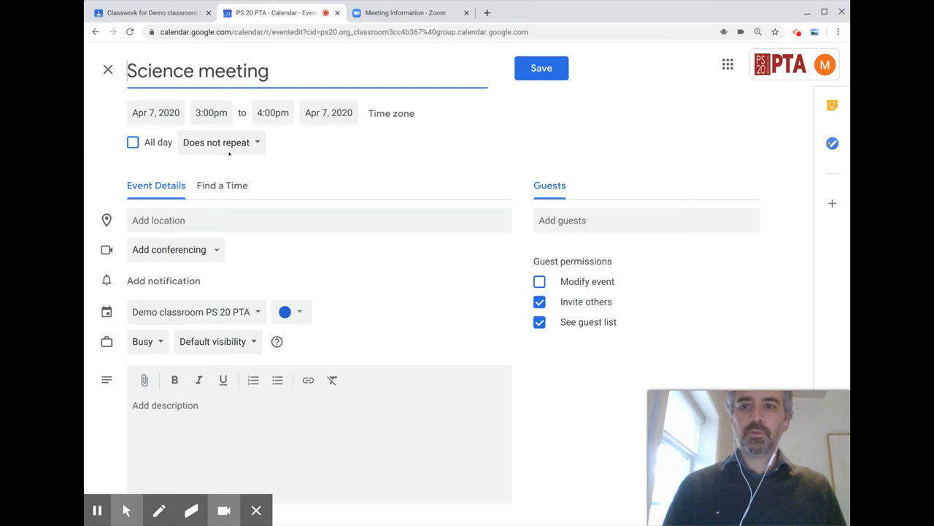
left_click(230, 145)
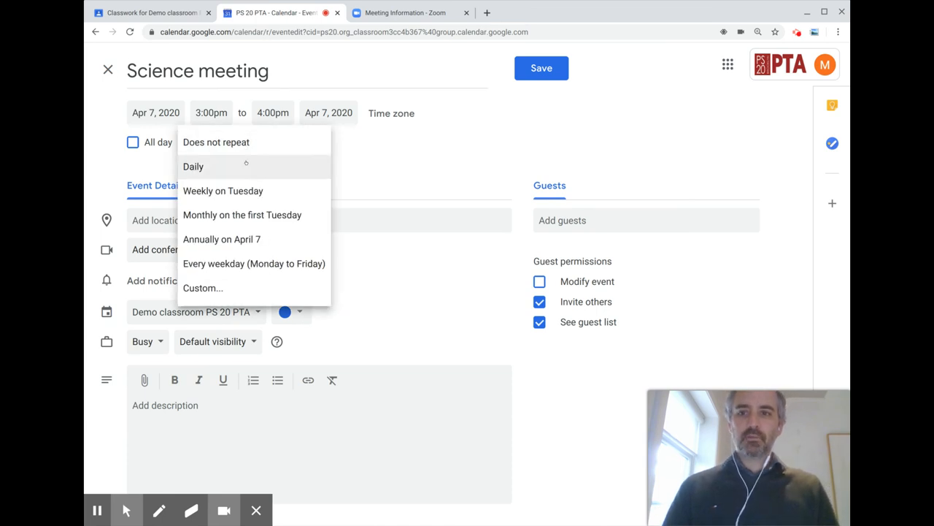
left_click(246, 192)
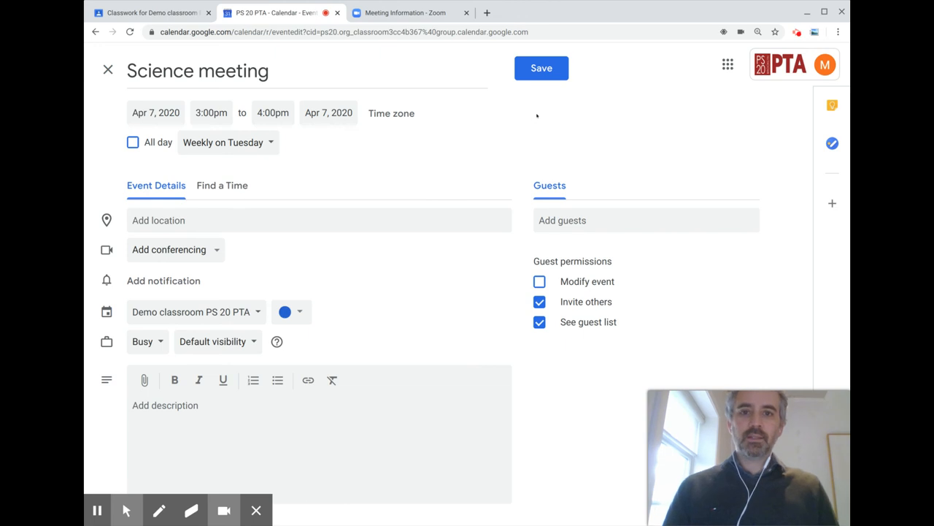
left_click(544, 72)
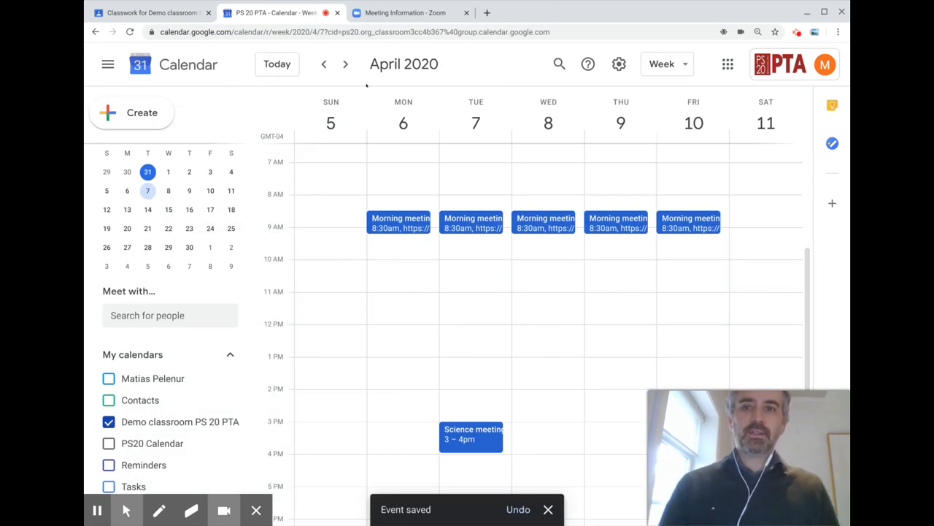
Step: Return to the Demo classroom in Google Classroom and open its Google Calendar from the classwork page
left_click(169, 13)
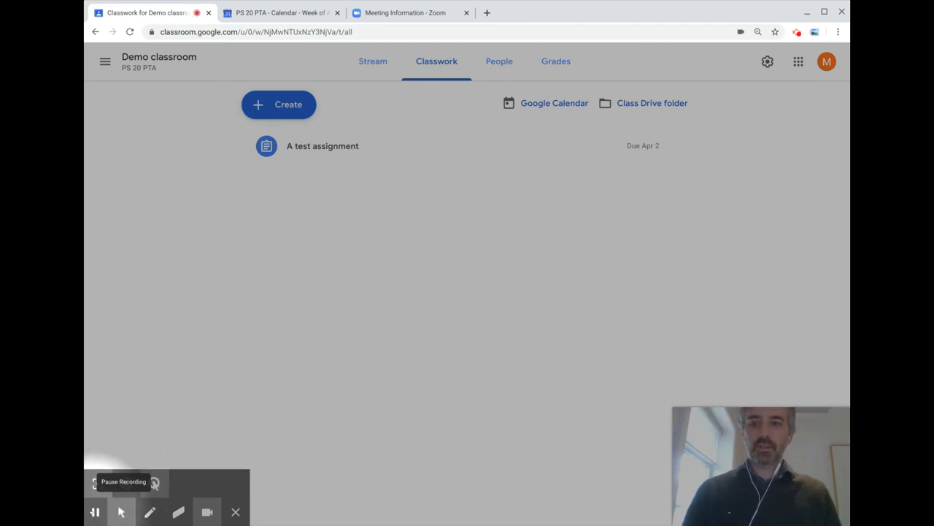
left_click(121, 511)
left_click(154, 483)
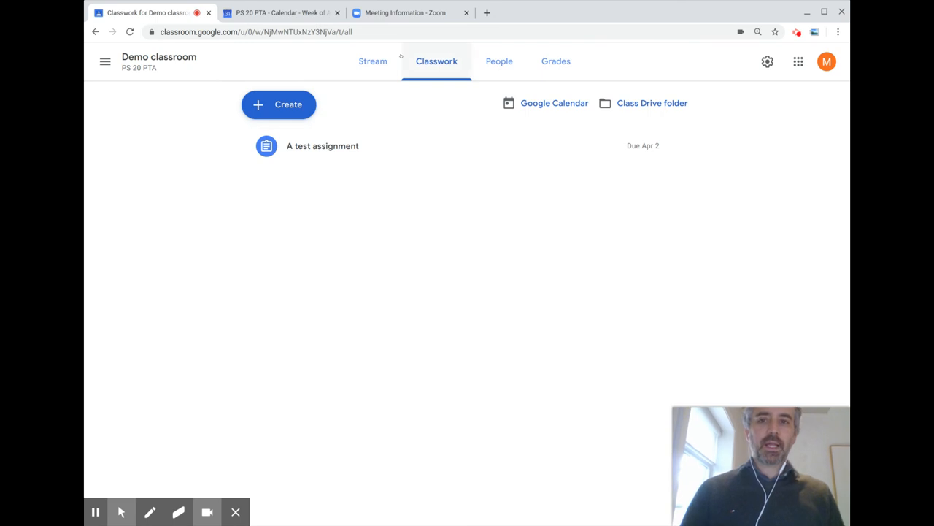
left_click(373, 63)
left_click(413, 63)
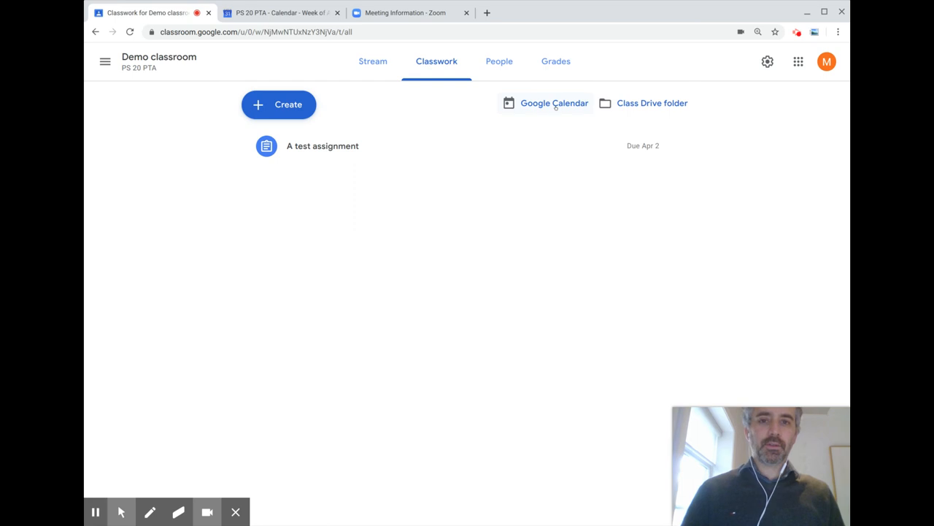
left_click(556, 103)
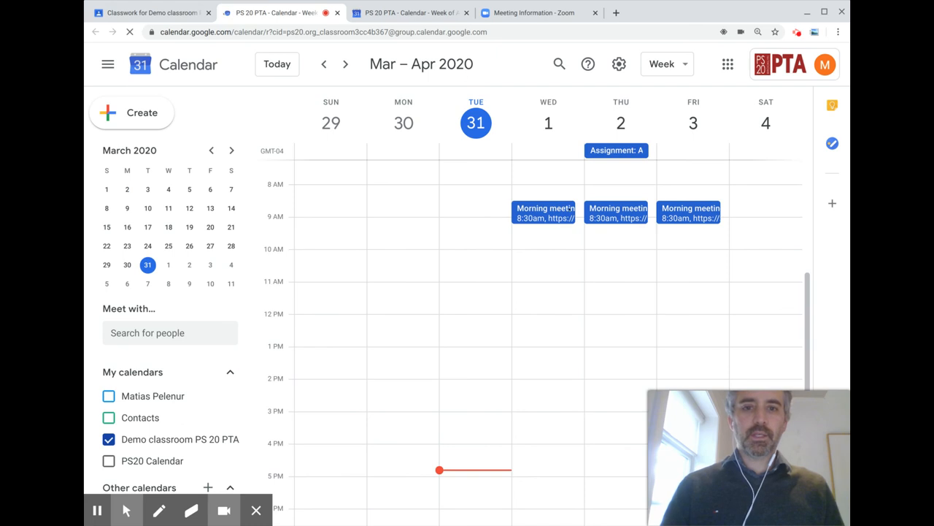
Step: Review the April 5–11 week, return to the current week, and view the Apr 2 test assignment's details
left_click(344, 64)
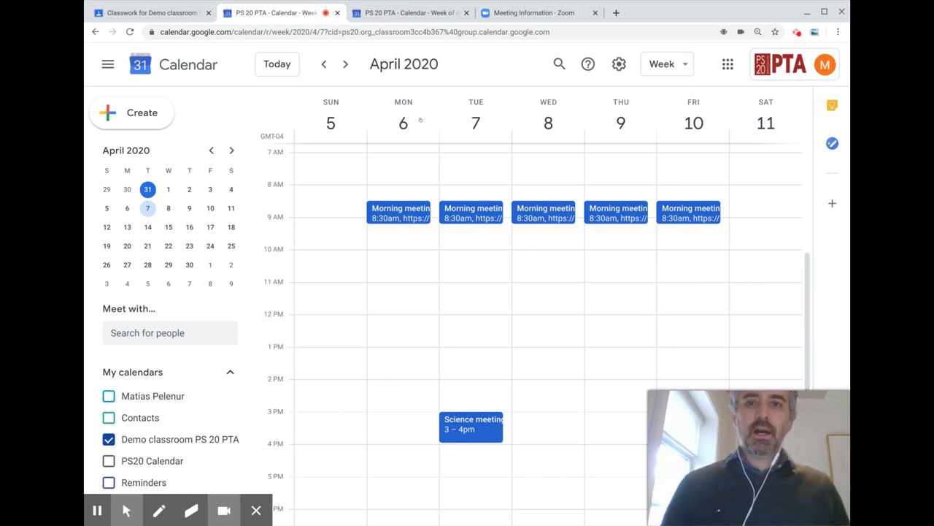
left_click(323, 65)
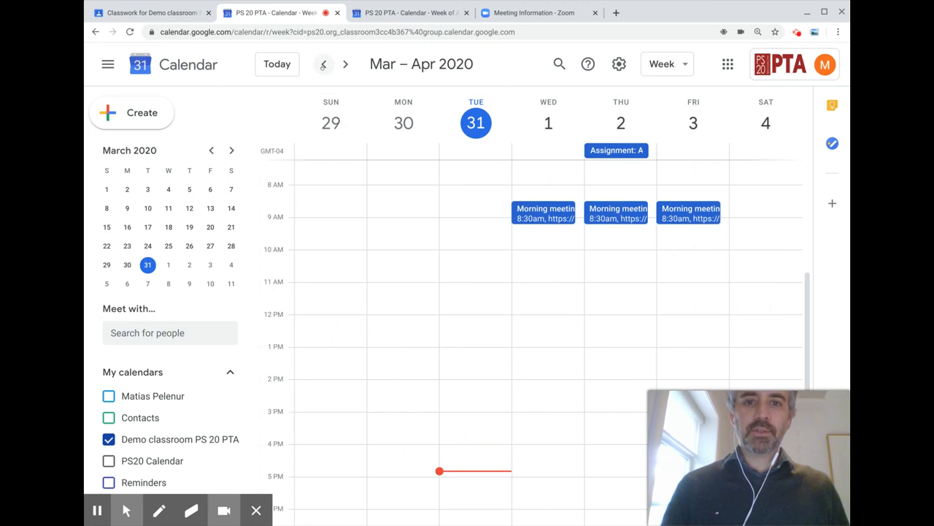
left_click(606, 151)
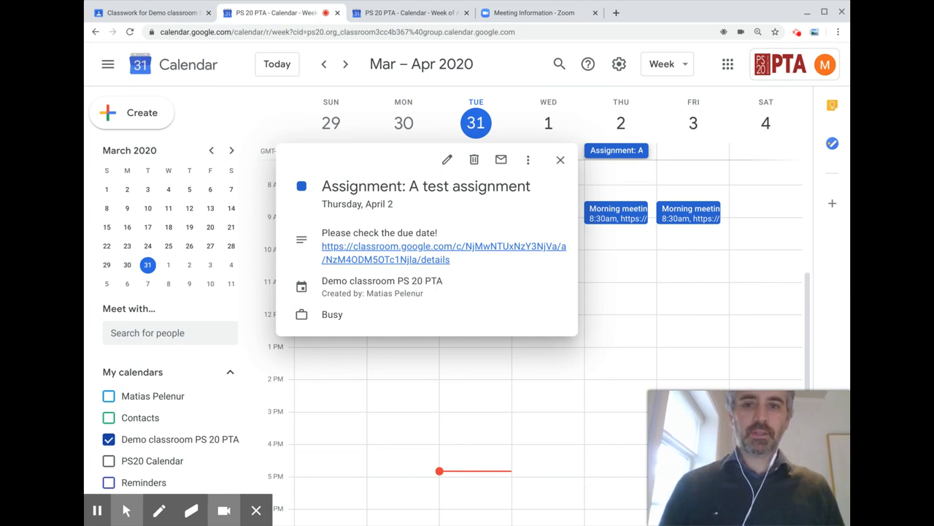
left_click(560, 159)
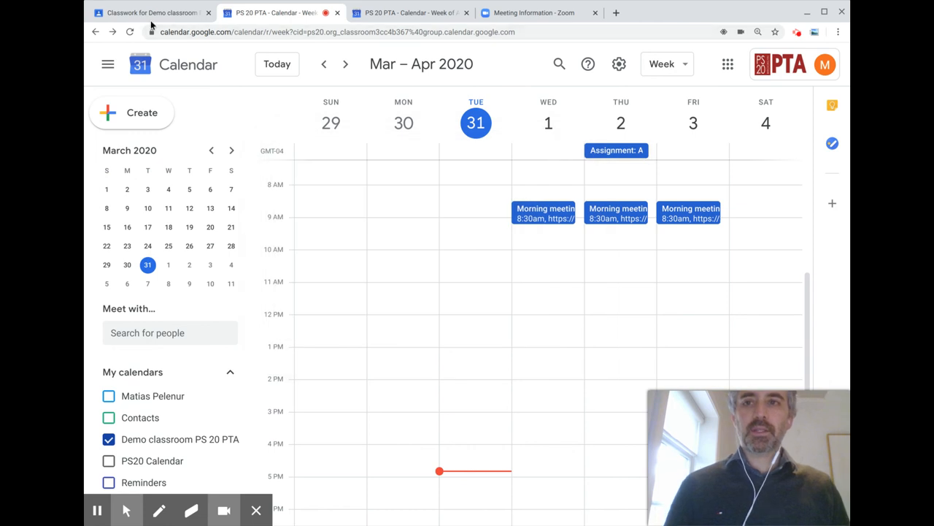
Step: Switch to Google Classroom and create a Demo classroom assignment titled "Another assignment"
left_click(151, 21)
left_click(283, 105)
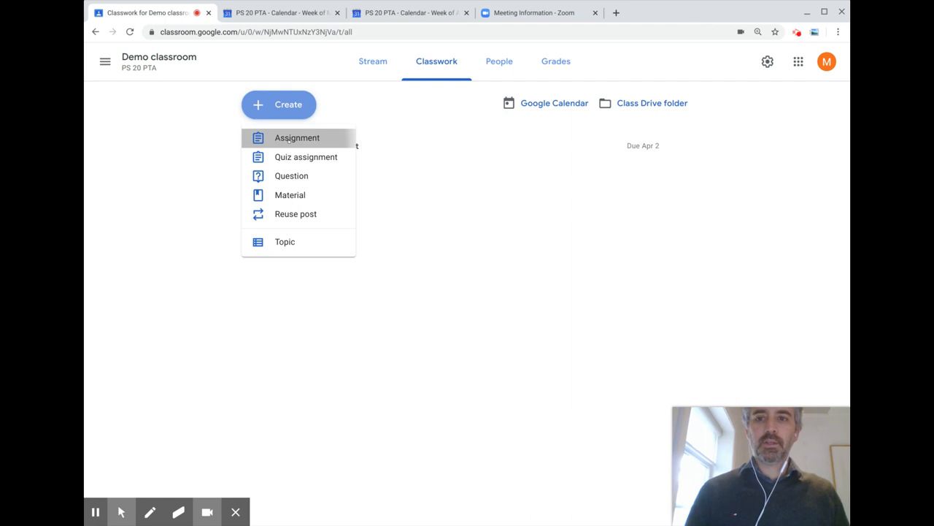
left_click(289, 139)
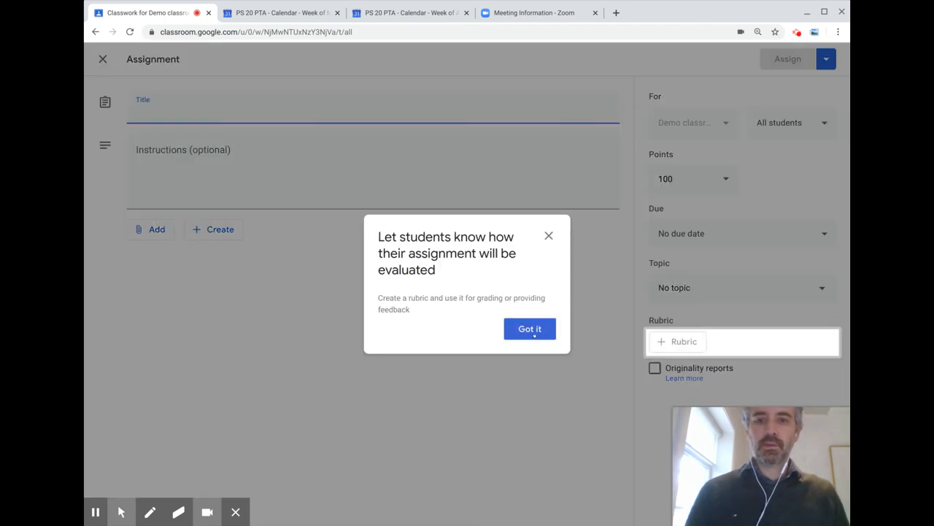
left_click(530, 328)
type("Another")
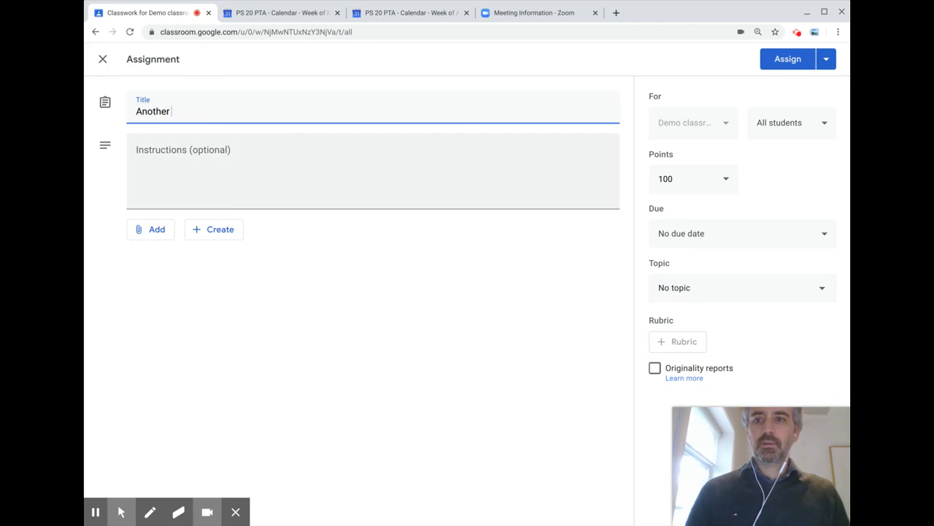
type(" assignment")
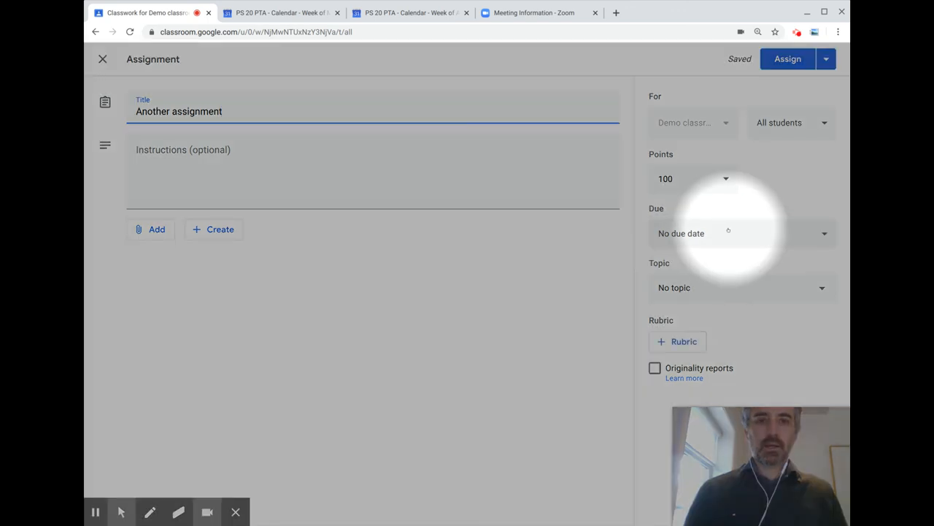
Step: Set the assignment's due date to Apr 3, 2020 at 3:00 PM and assign it to the class
left_click(715, 235)
left_click(708, 276)
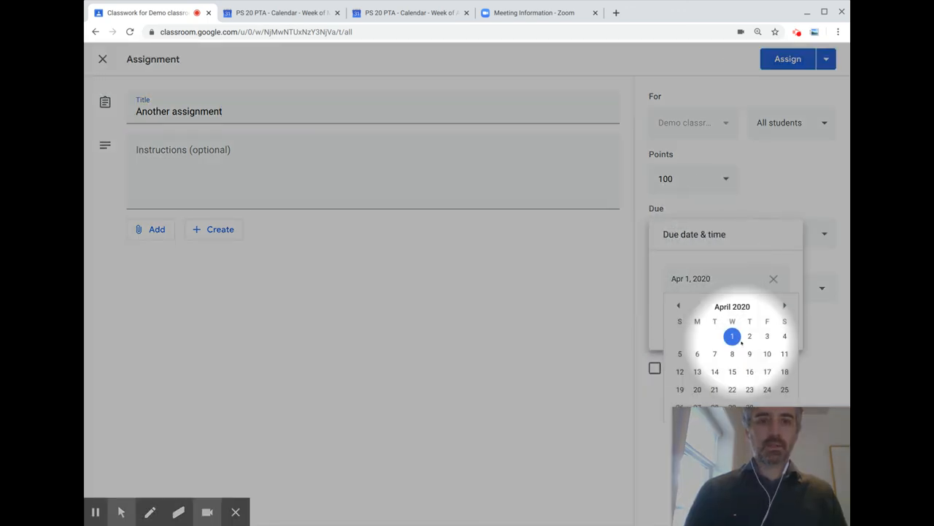
left_click(767, 336)
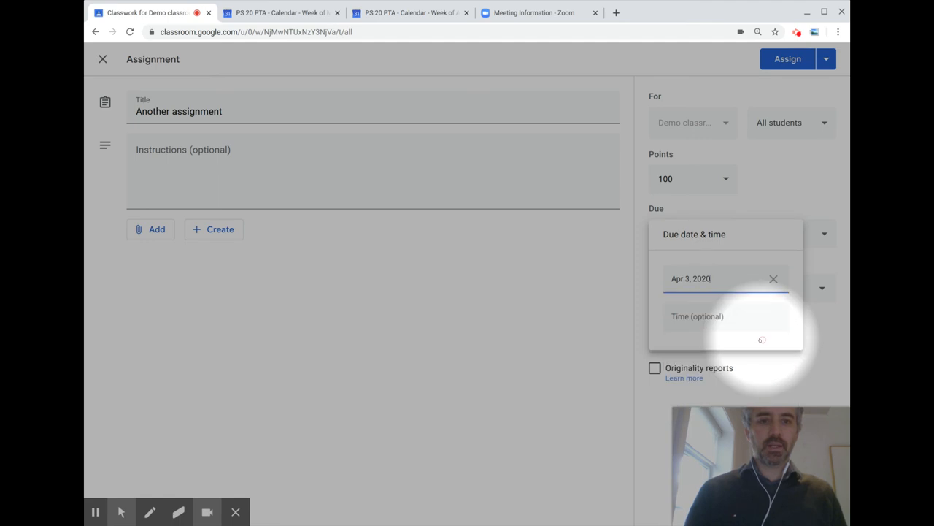
left_click(712, 328)
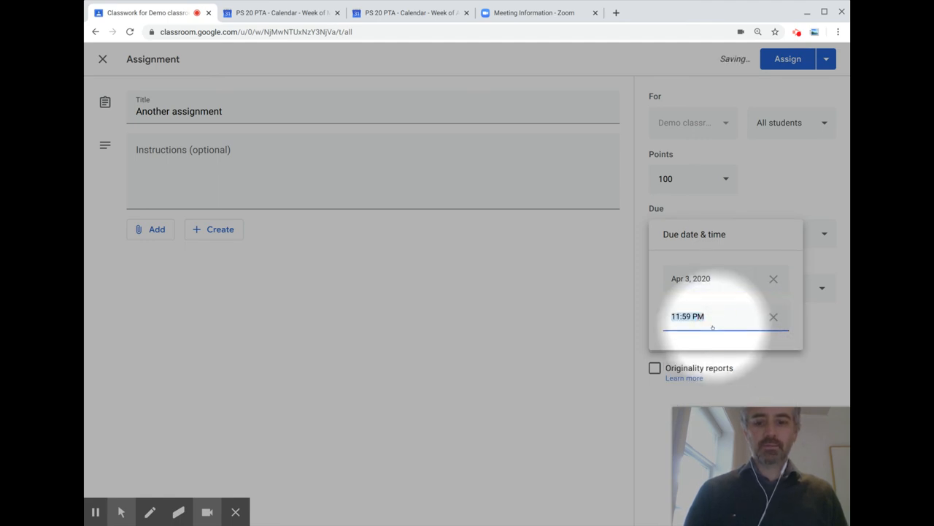
type("3:00 PM")
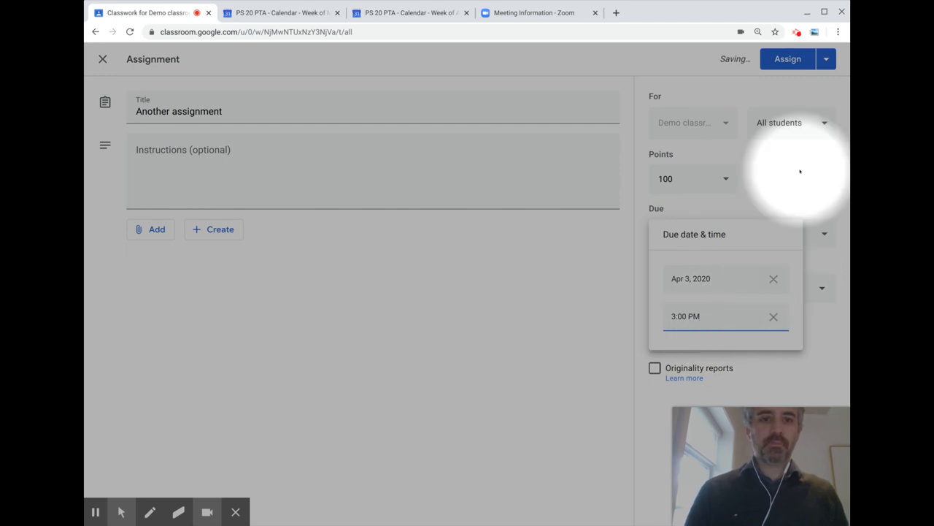
left_click(773, 57)
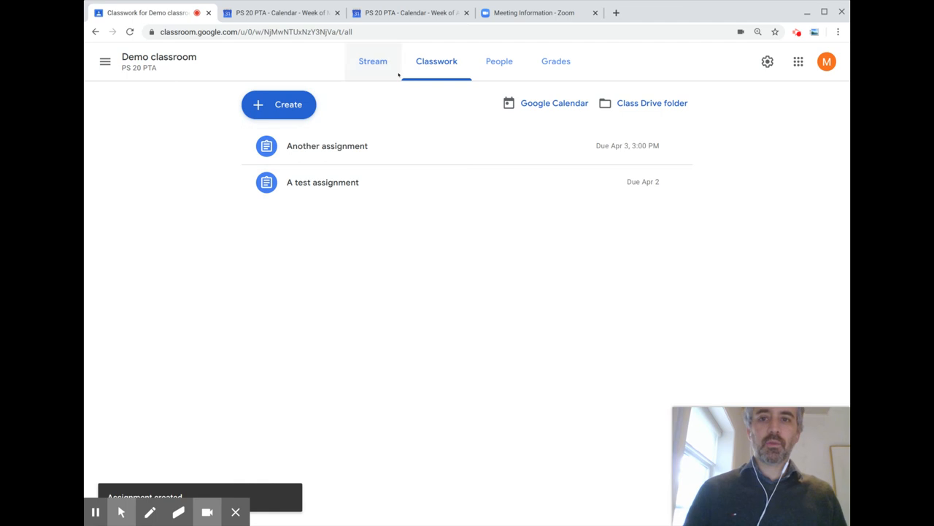
Step: Switch to Google Calendar and view the details of the "Another assignment" entry on Friday, April 3
left_click(285, 12)
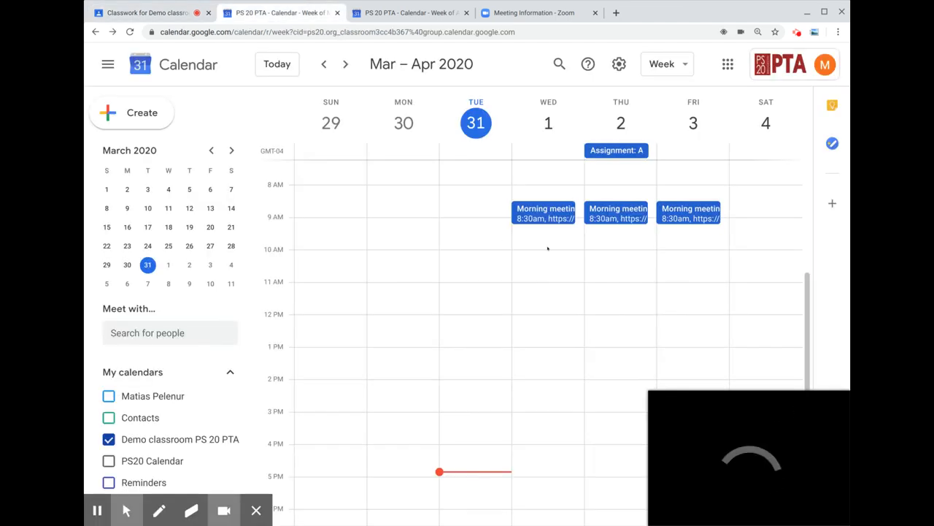
scroll(637, 282, "down", 2)
scroll(637, 282, "down", 2)
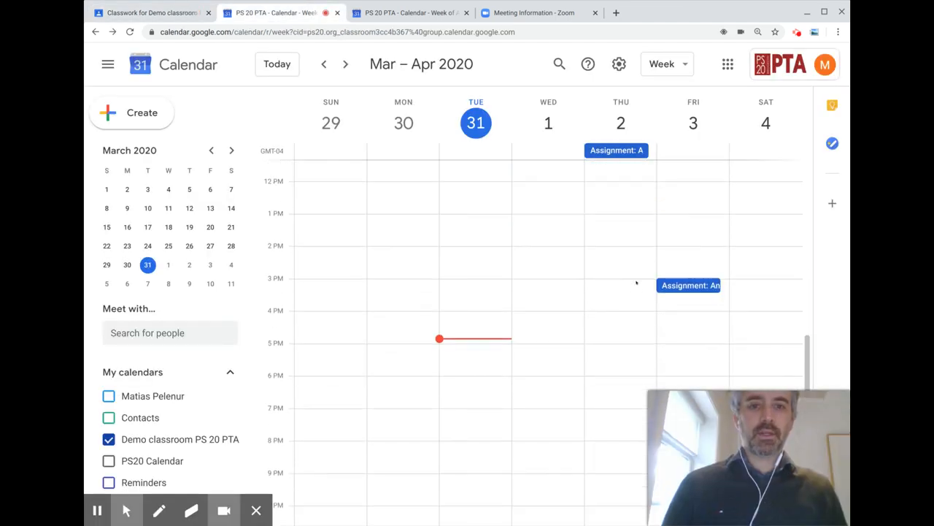
left_click(688, 284)
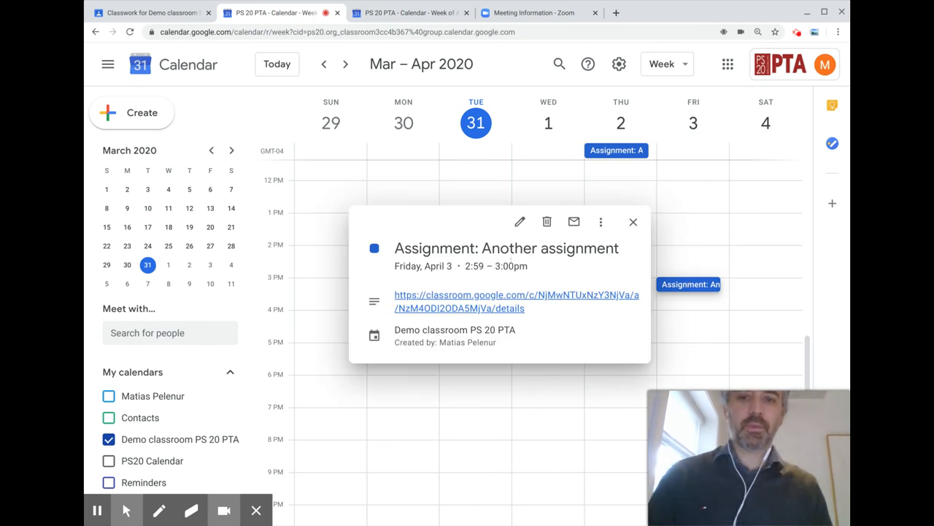
left_click(628, 225)
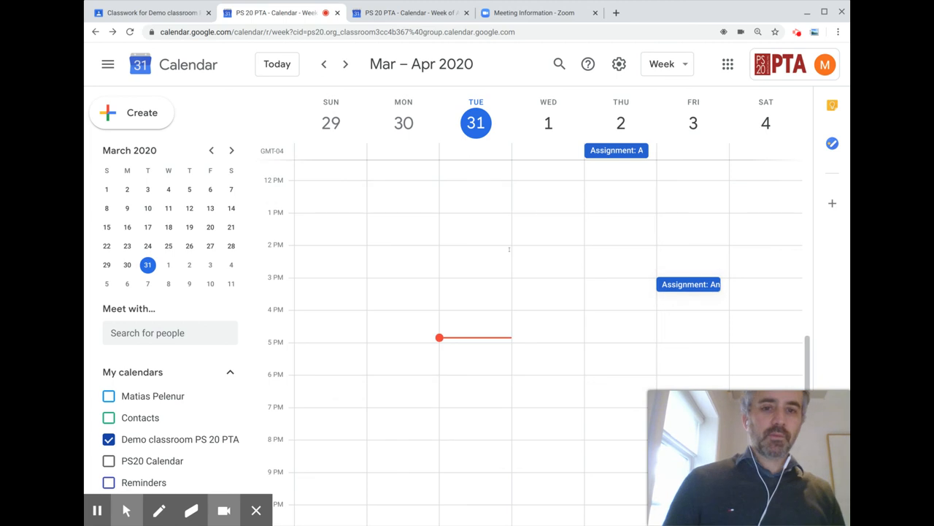
Step: Show the week of April 5–11 and hide the Demo classroom PS 20 PTA calendar
scroll(509, 249, "up", 3)
scroll(508, 249, "up", 1)
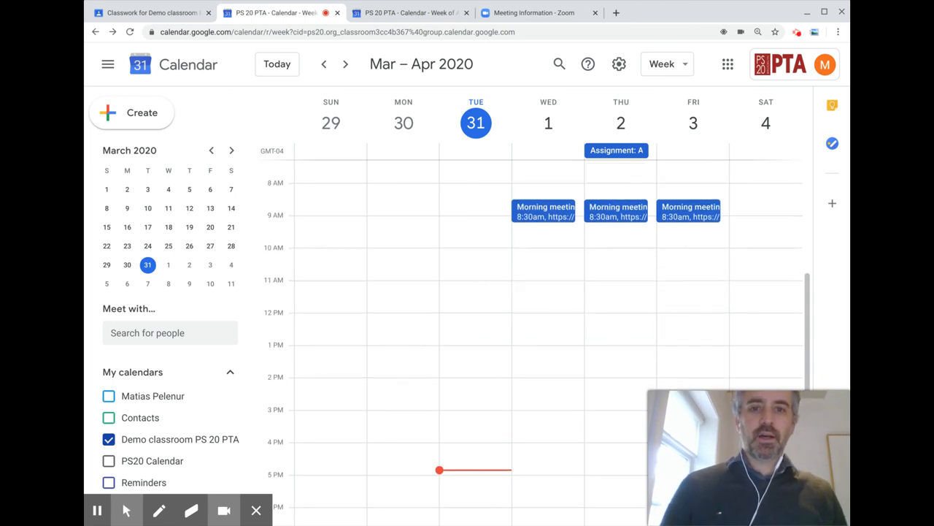
scroll(509, 248, "down", 1)
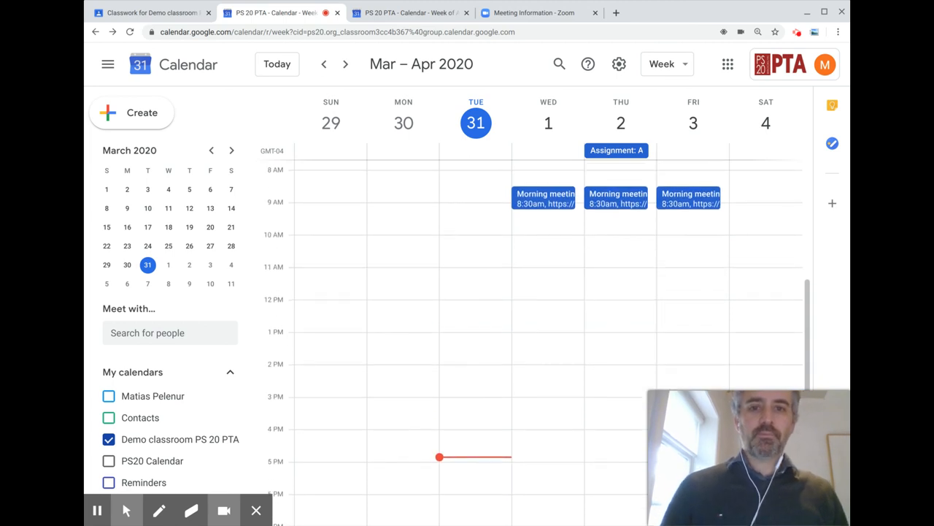
left_click(347, 64)
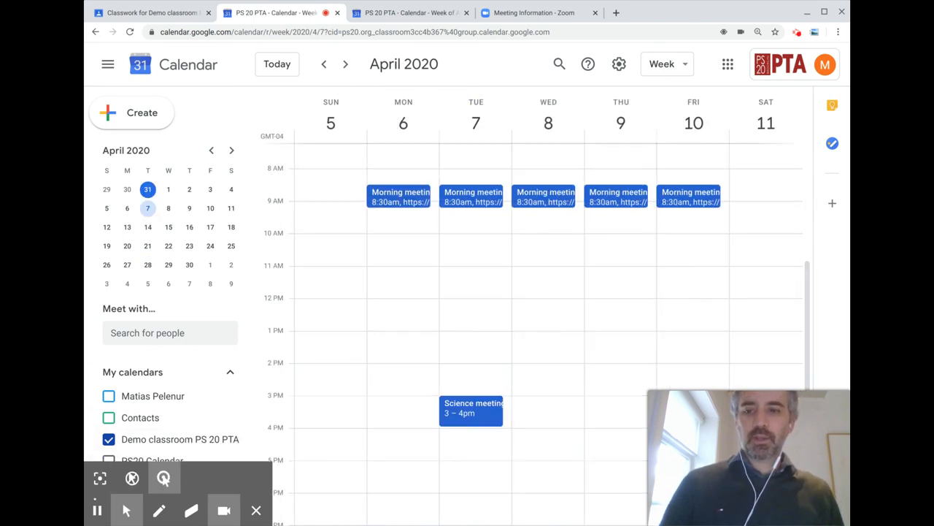
left_click(164, 478)
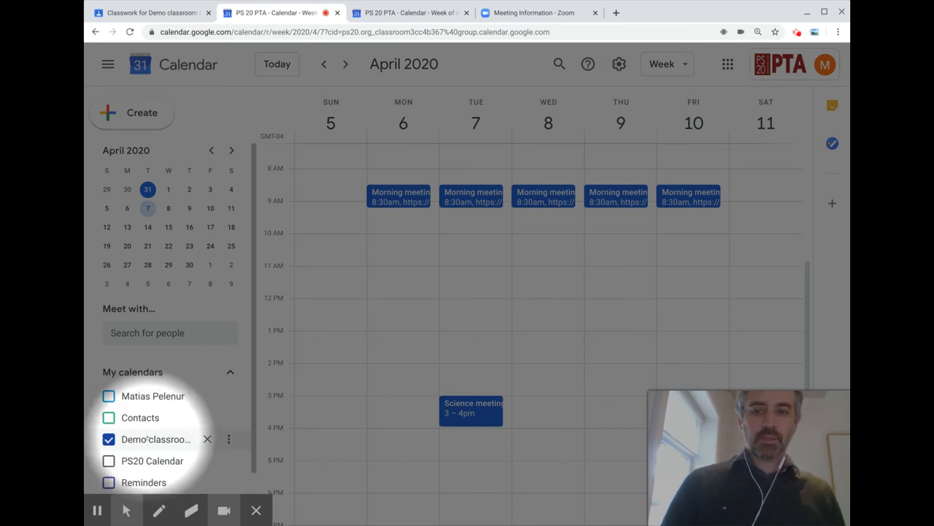
left_click(146, 438)
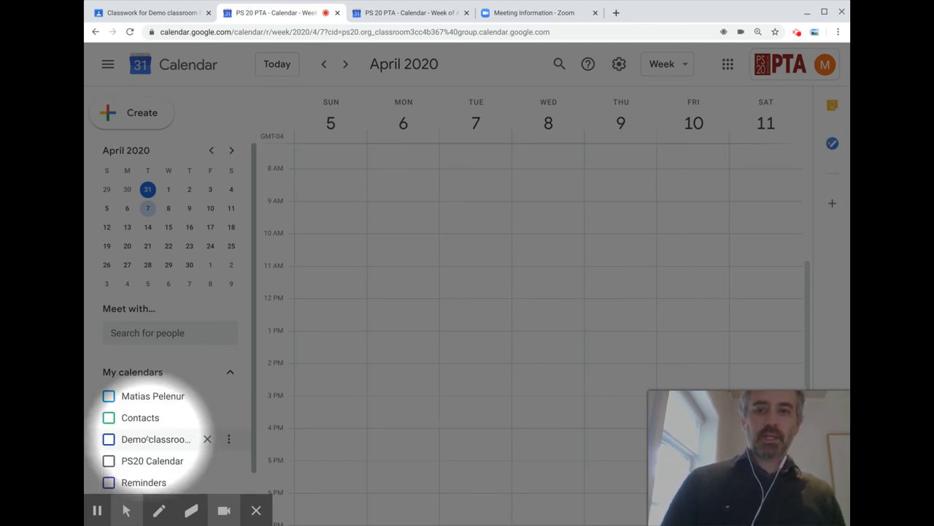
Step: Display the Demo classroom PS 20 PTA calendar again, and toggle the owner's personal calendar on and back off
left_click(147, 438)
left_click(147, 438)
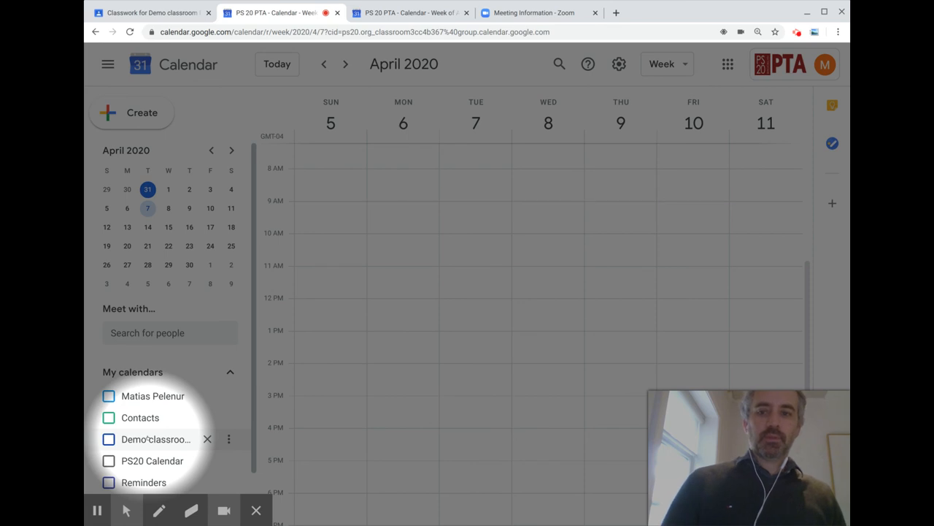
left_click(147, 438)
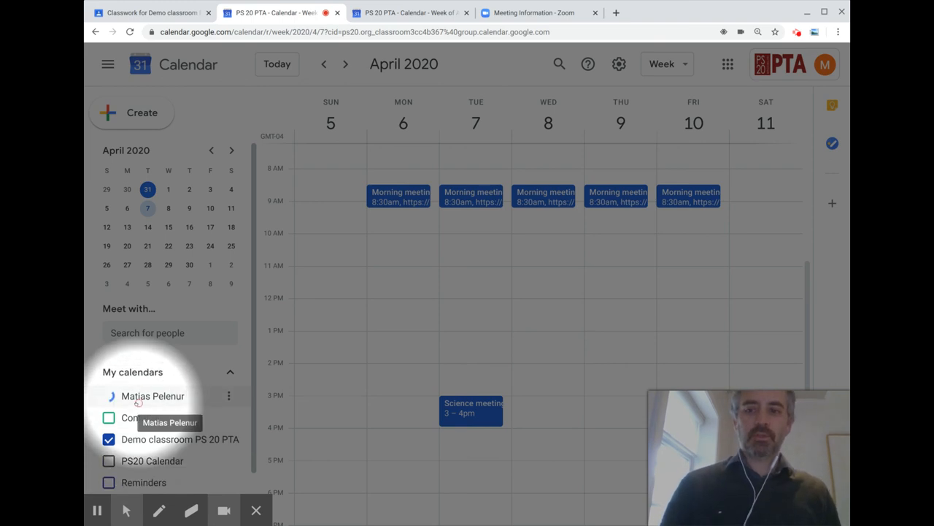
left_click(109, 396)
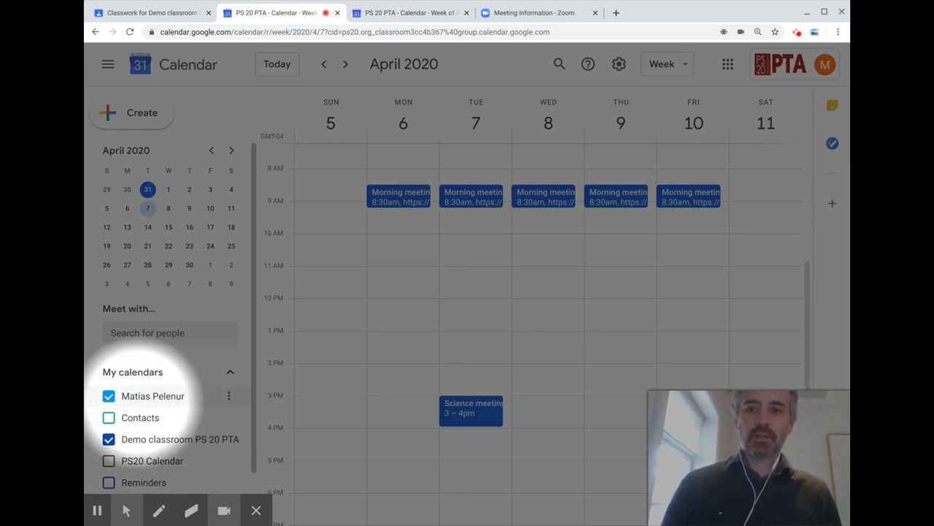
left_click(109, 396)
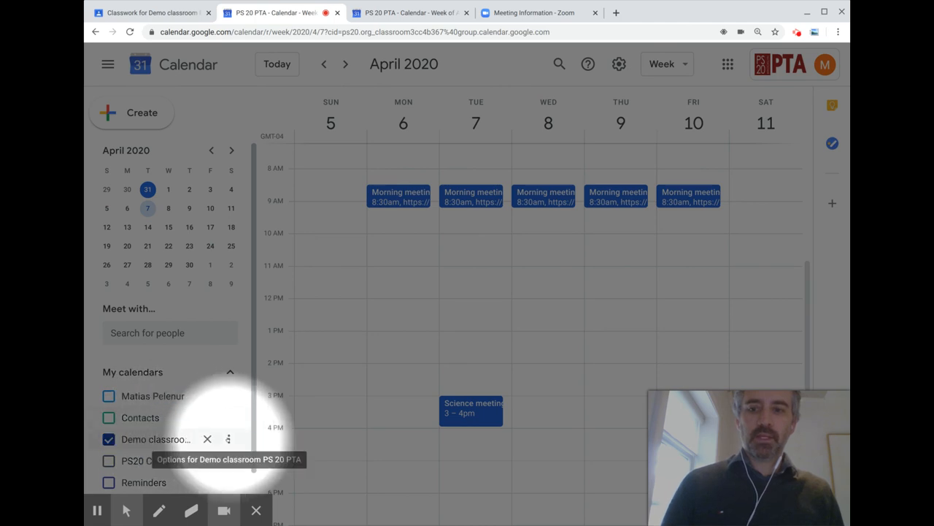
Step: Change the display color of the Demo classroom PS 20 PTA calendar to pink
left_click(228, 439)
left_click(235, 453)
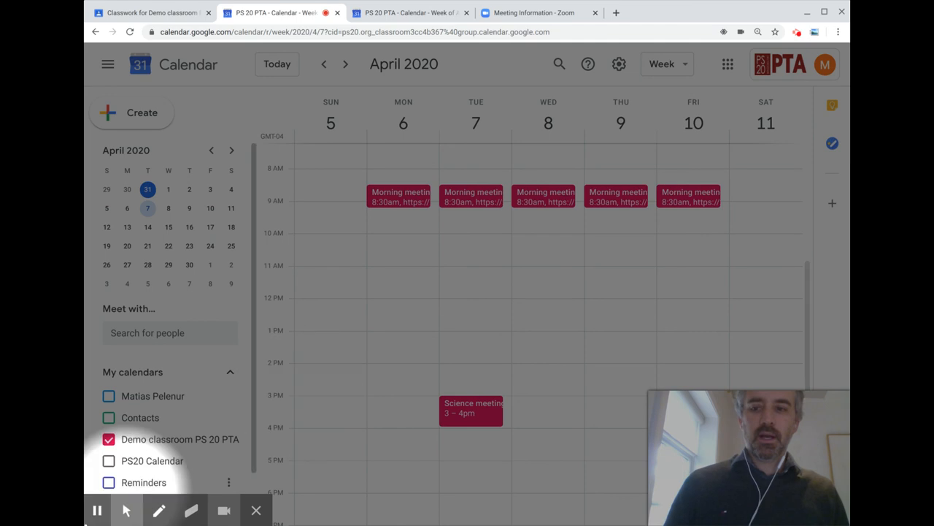
left_click(125, 511)
left_click(163, 477)
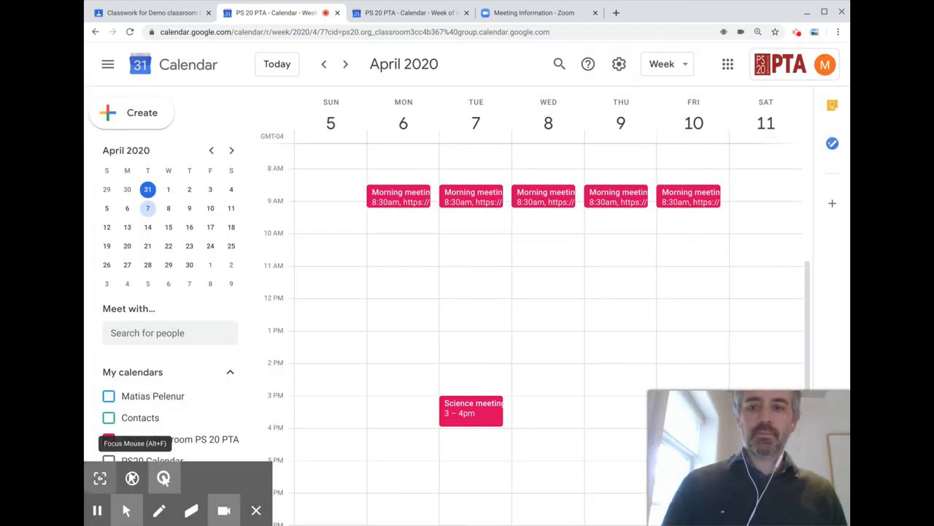